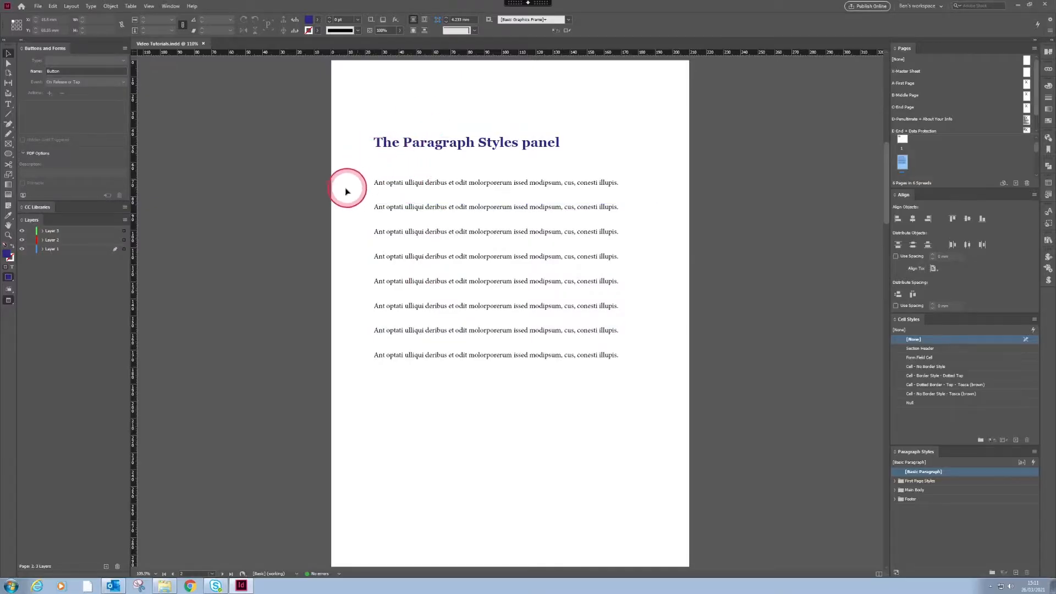
Try filling a new text frame below the last body line with placeholder text, and delete the frame.
key(t)
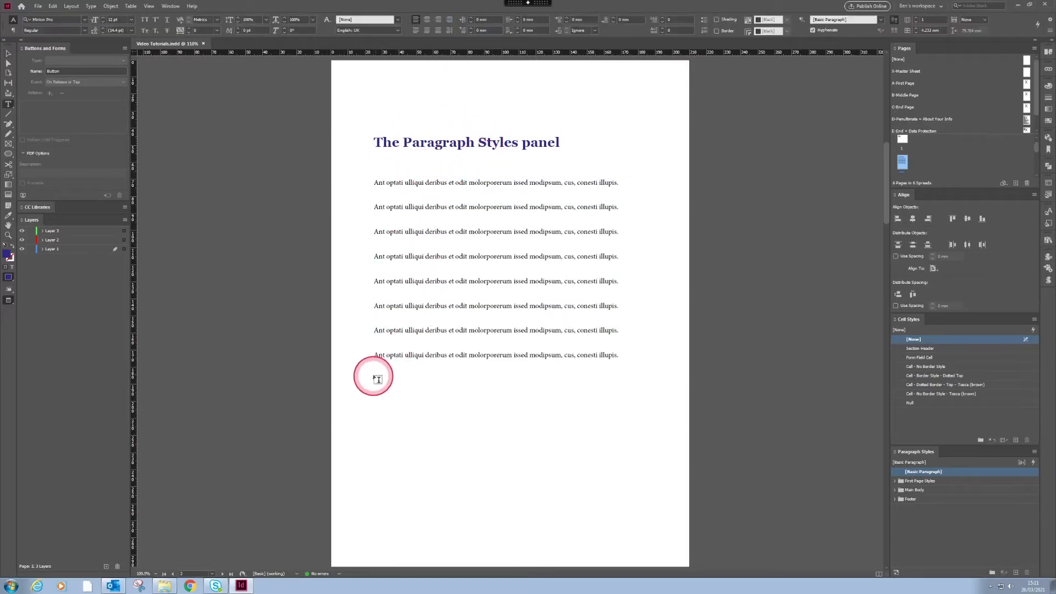
drag(374, 377, 656, 430)
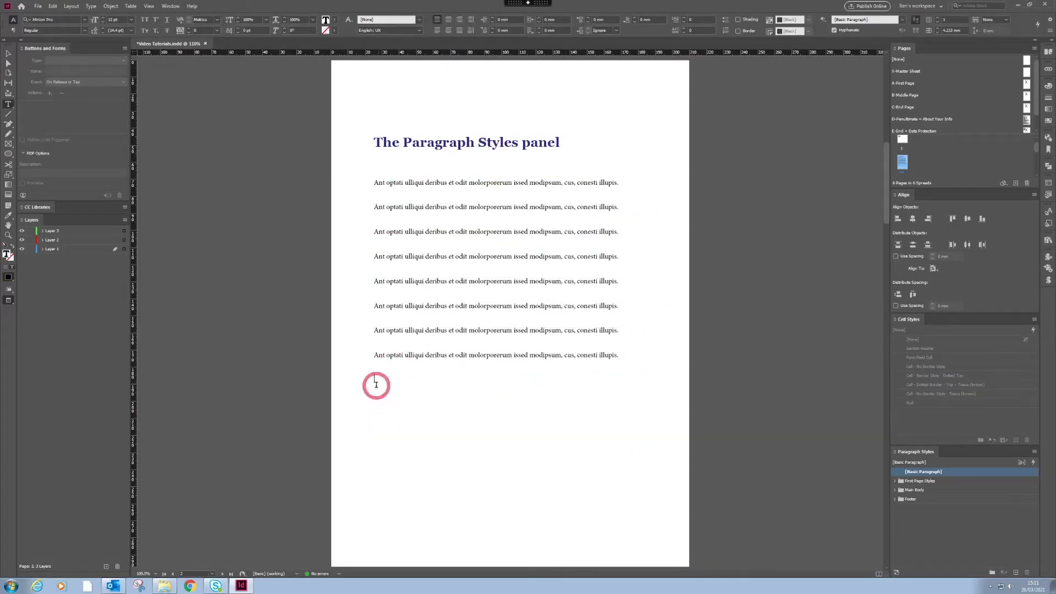
right_click(376, 384)
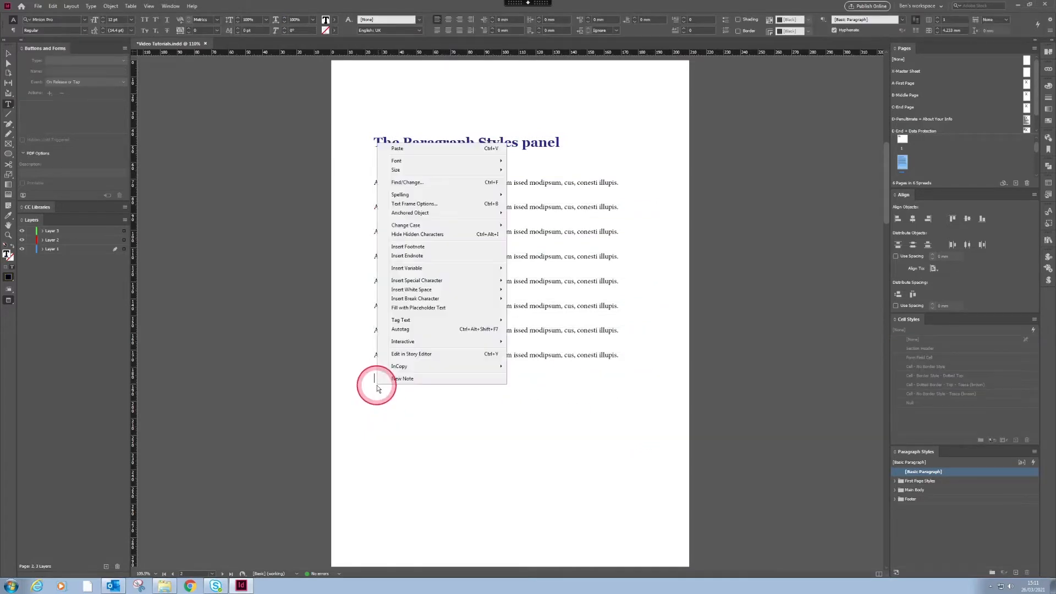
click(407, 309)
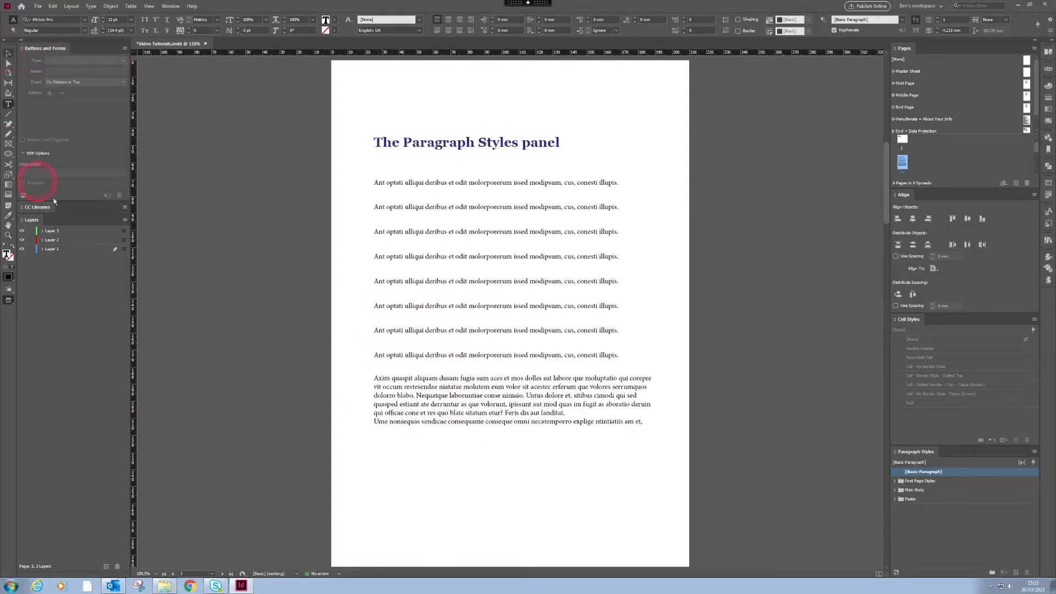
key(Escape)
key(Delete)
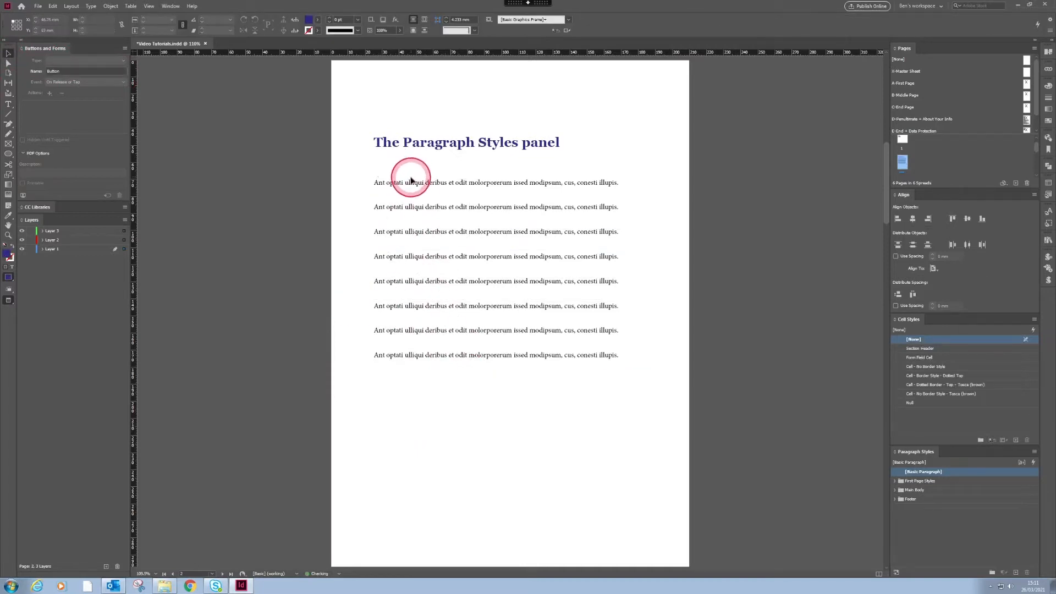
Set the font of the first body line below the heading to Bauhaus 93.
double_click(407, 182)
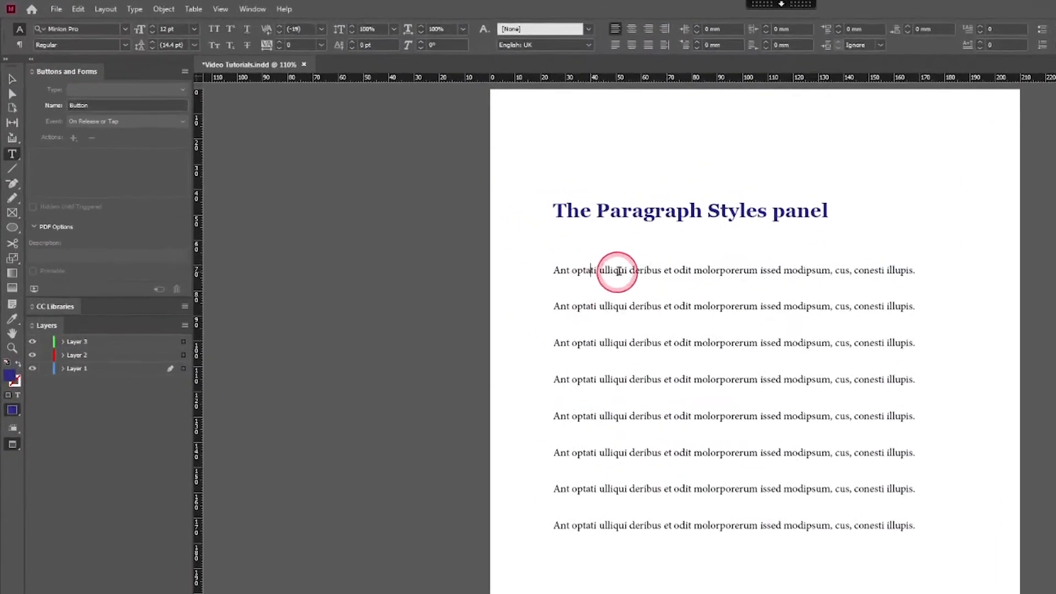
double_click(615, 271)
key(ctrl+a)
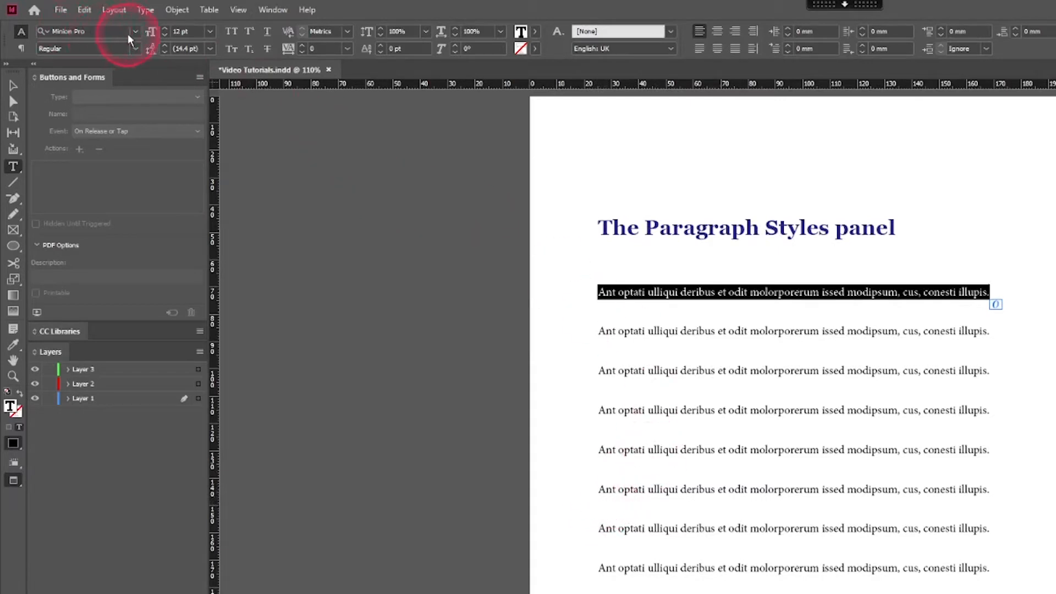
click(91, 31)
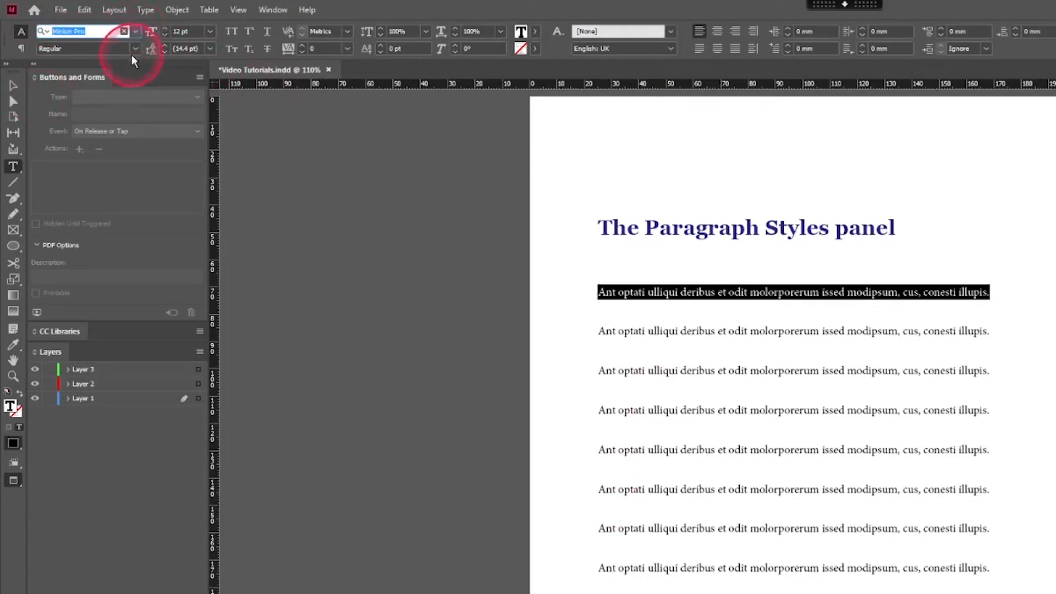
click(135, 31)
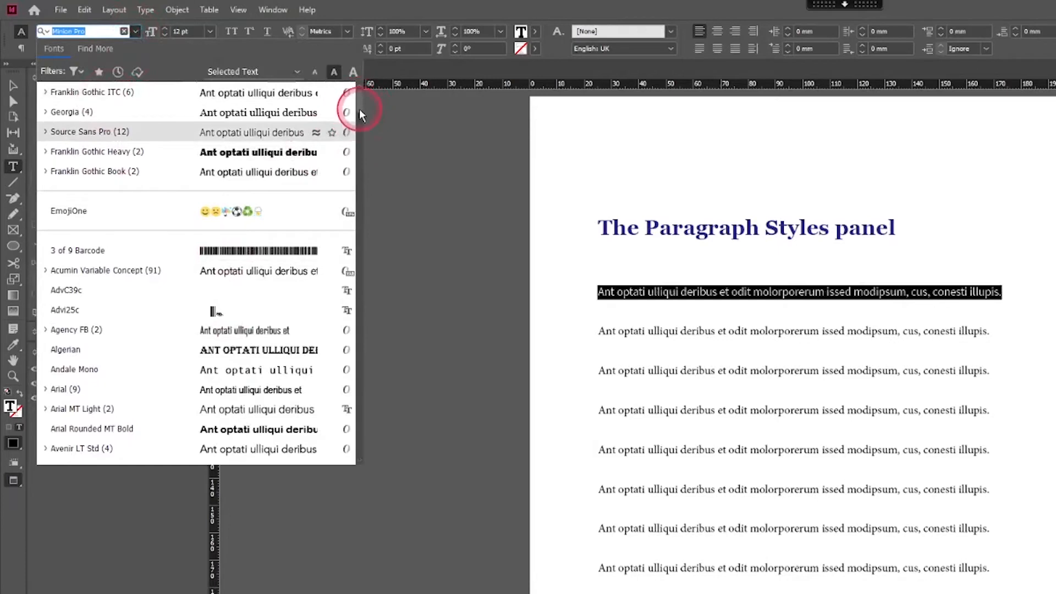
scroll(359, 121, down, 2)
scroll(359, 121, down, 3)
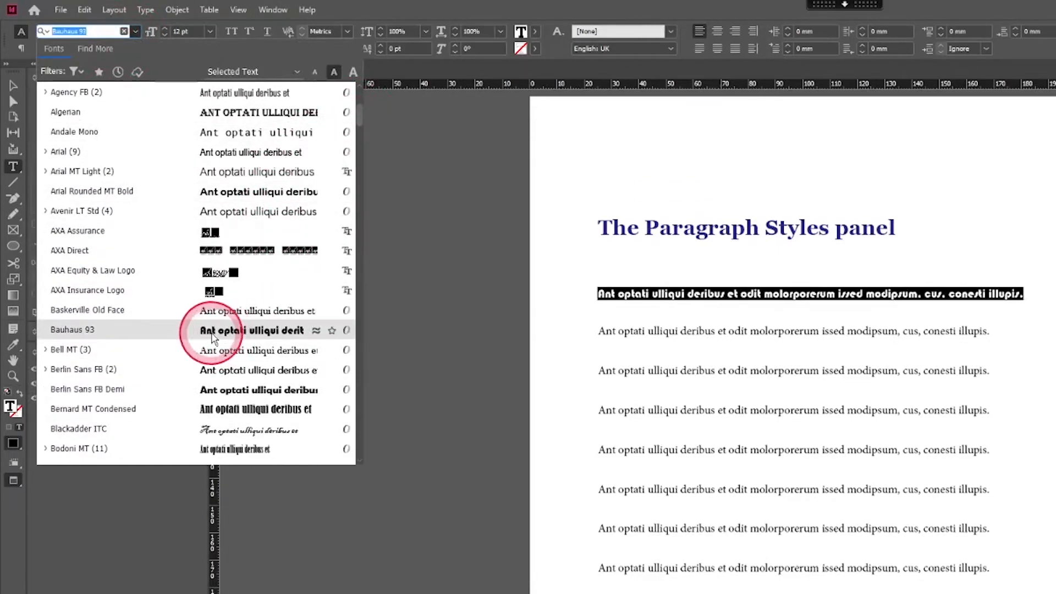
click(215, 333)
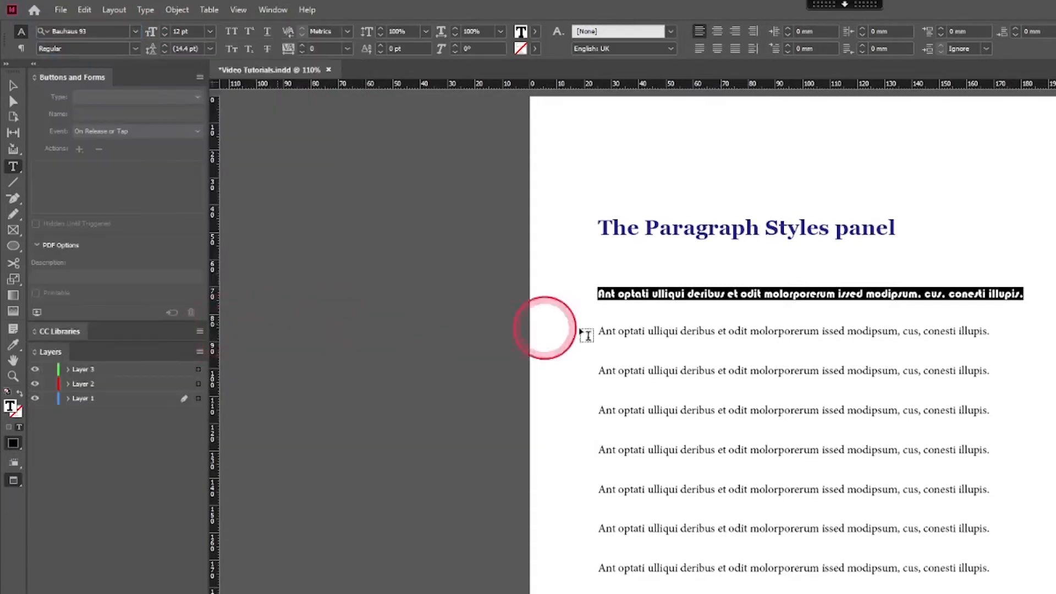
Set the font of the second body line to Magneto.
drag(719, 333, 688, 332)
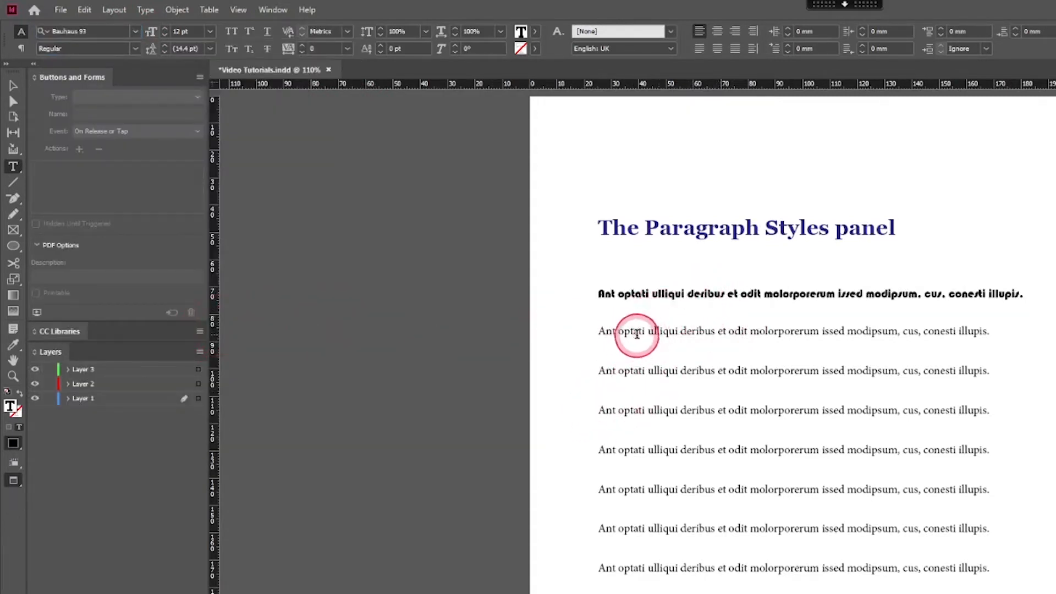
drag(634, 332, 662, 333)
triple_click(660, 335)
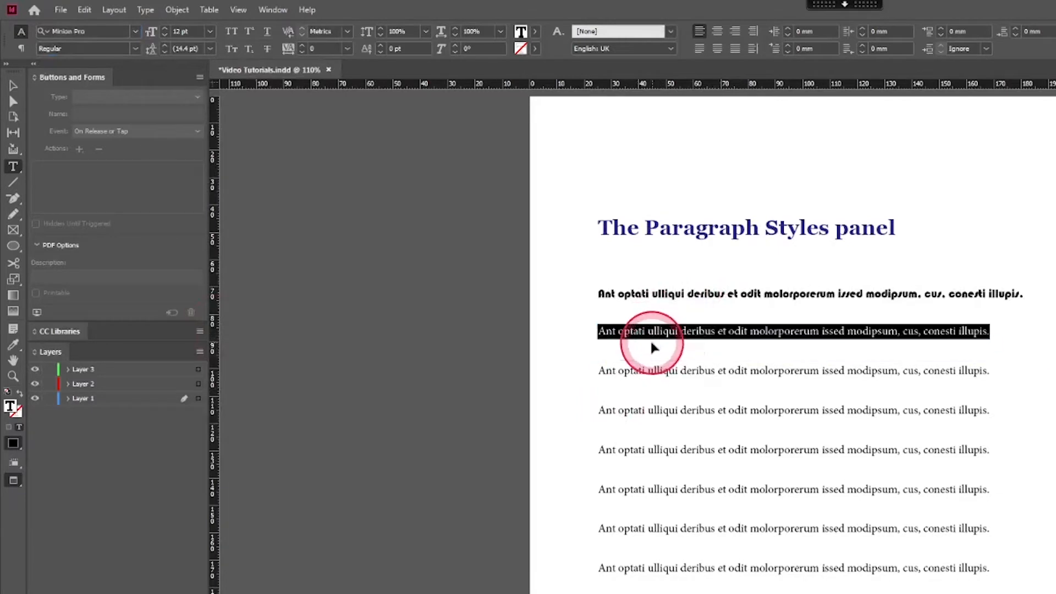
click(135, 31)
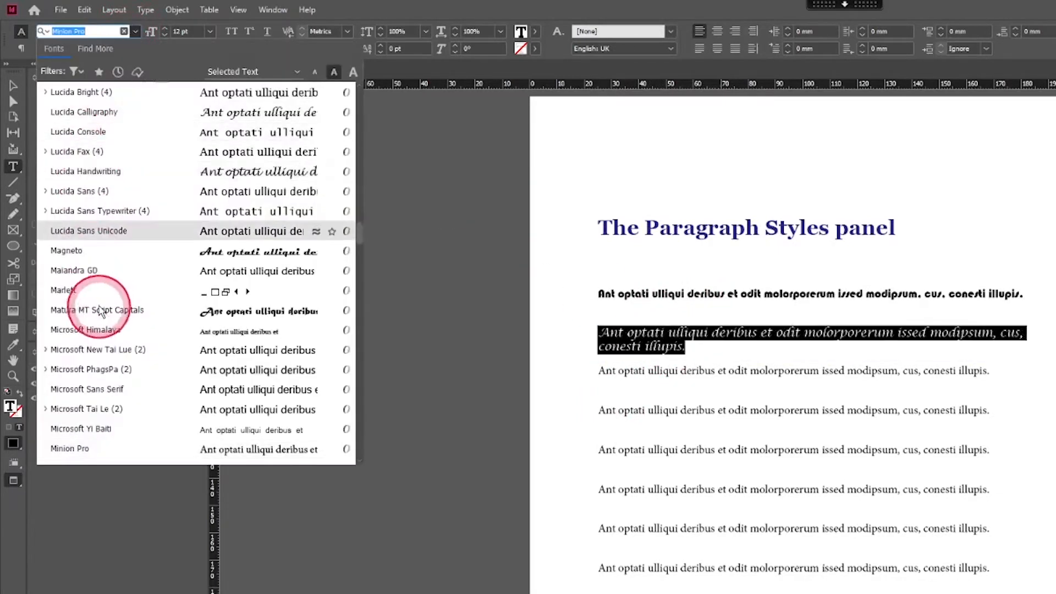
click(110, 252)
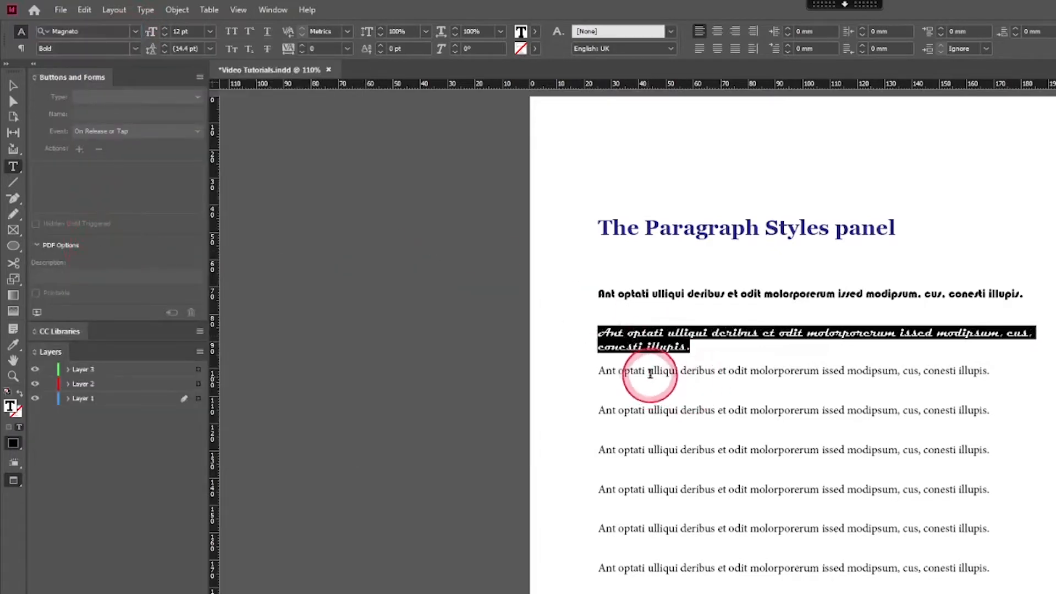
Set the font of the third body line to Comic Sans MS Bold.
click(652, 373)
triple_click(612, 398)
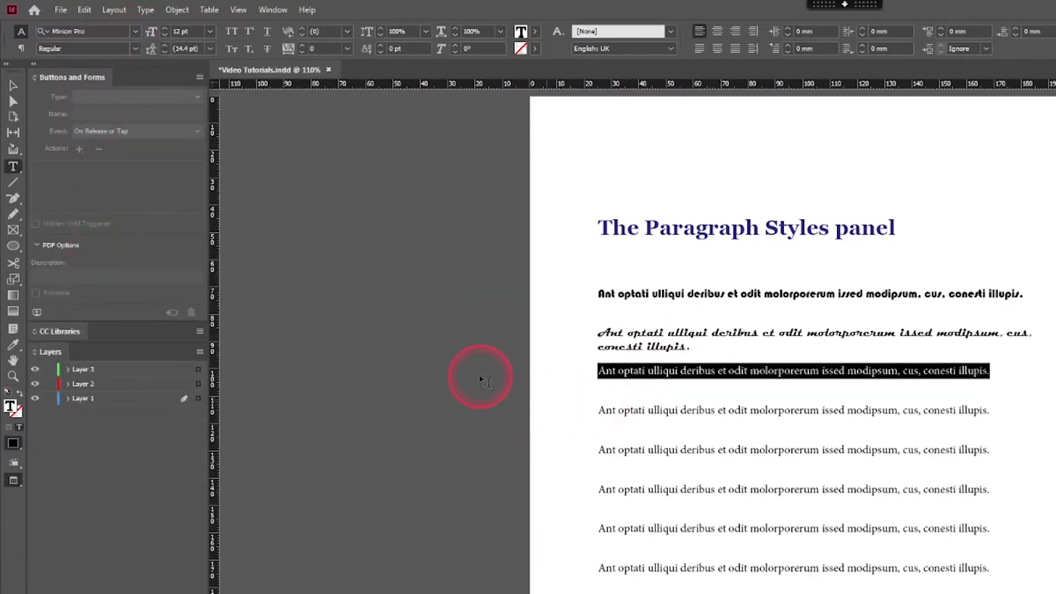
click(135, 31)
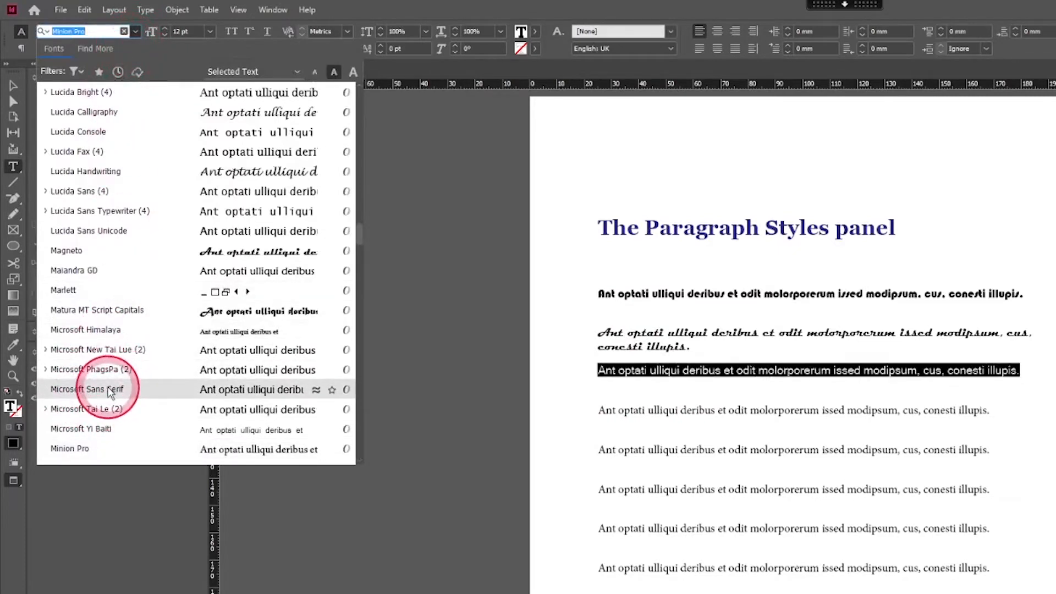
text(comic)
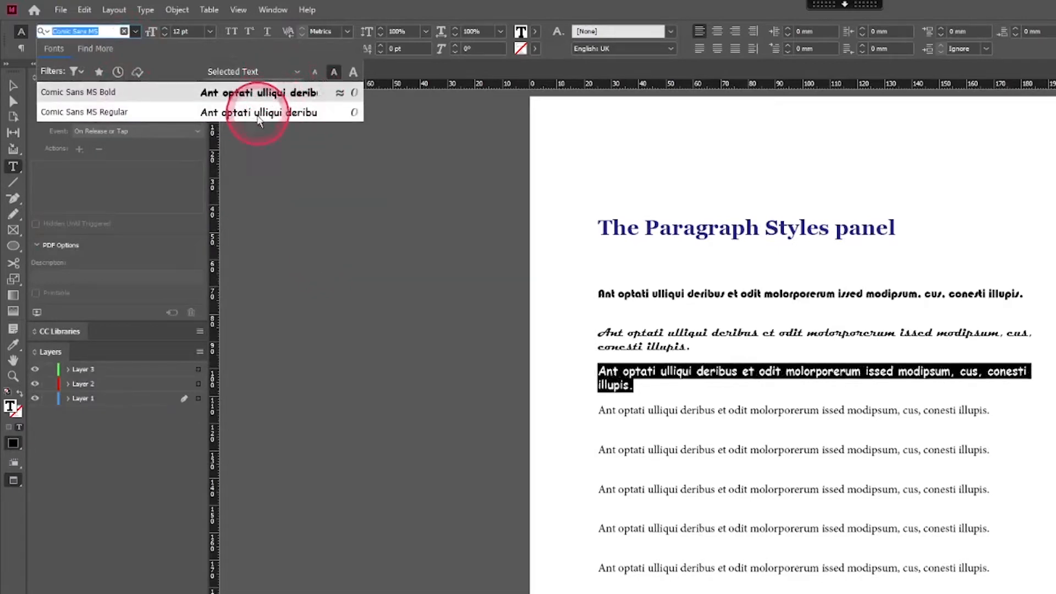
key(Return)
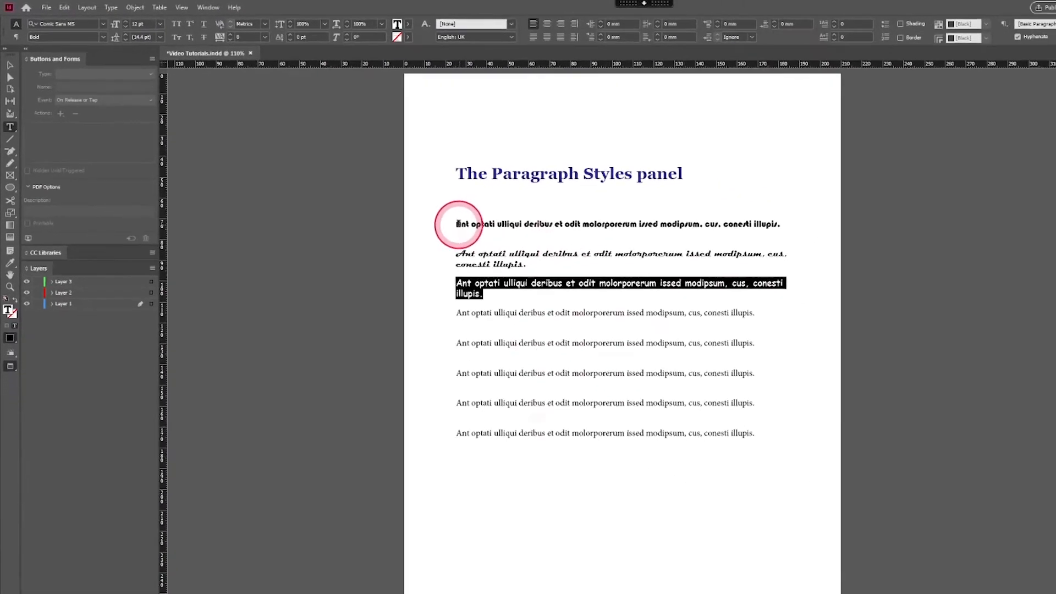
Create a new paragraph style from the full first body line in Bauhaus 93.
drag(458, 224, 501, 224)
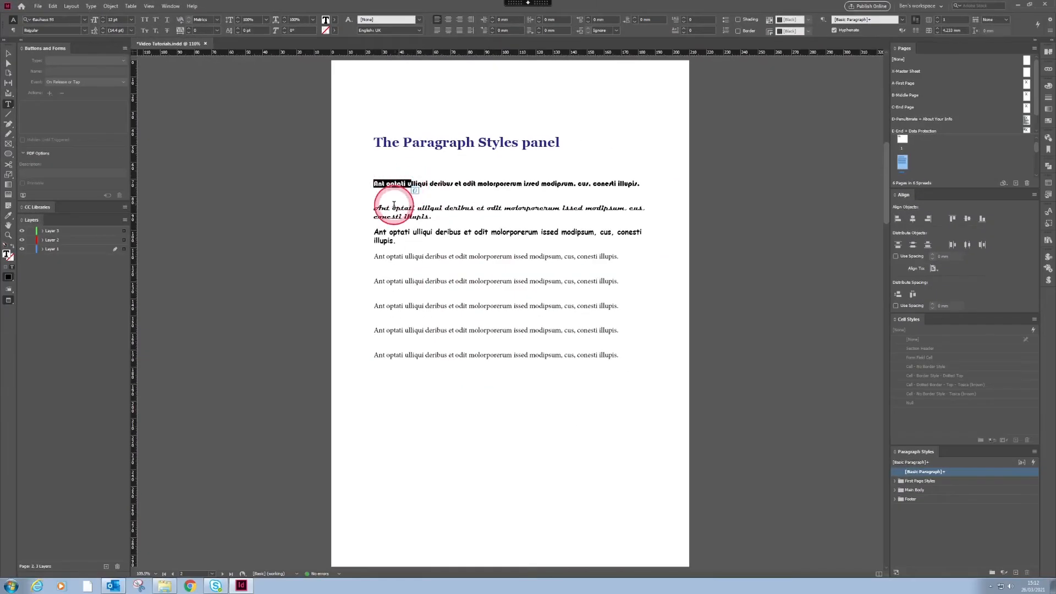
key(ctrl+2)
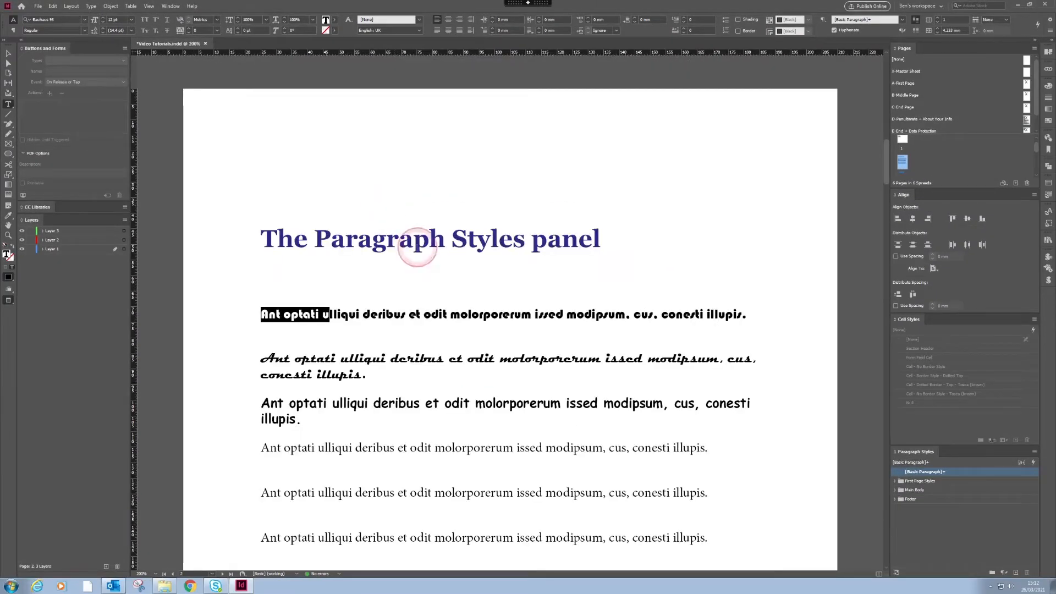
drag(262, 315, 743, 317)
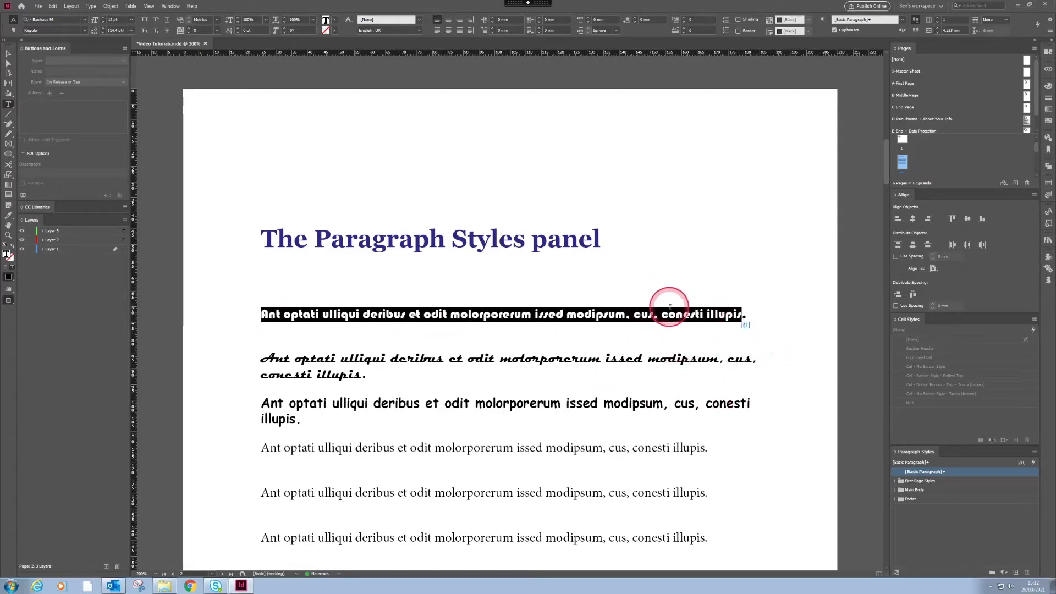
key(shift+End)
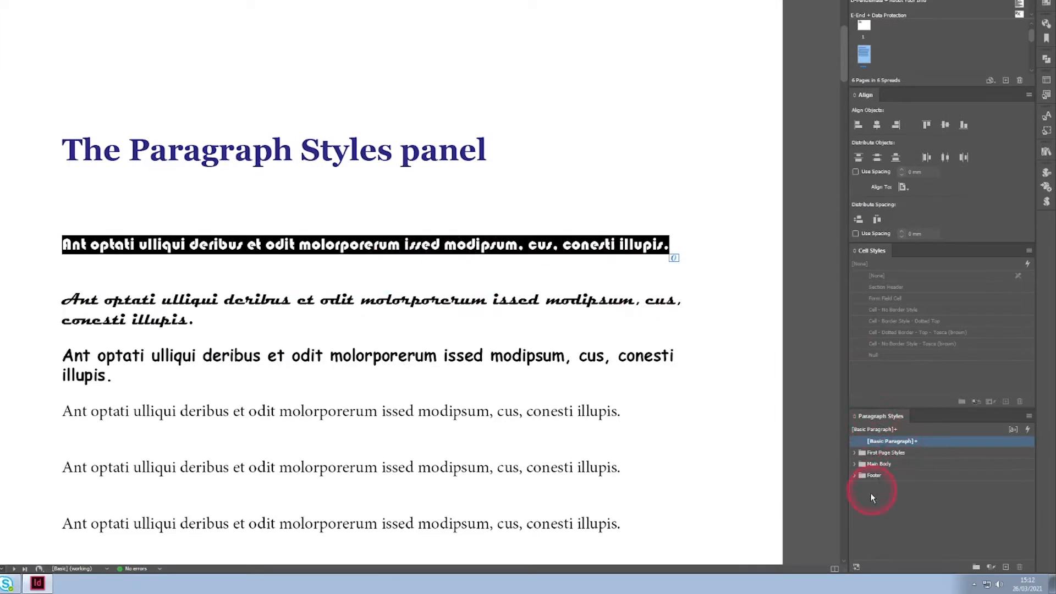
click(1007, 568)
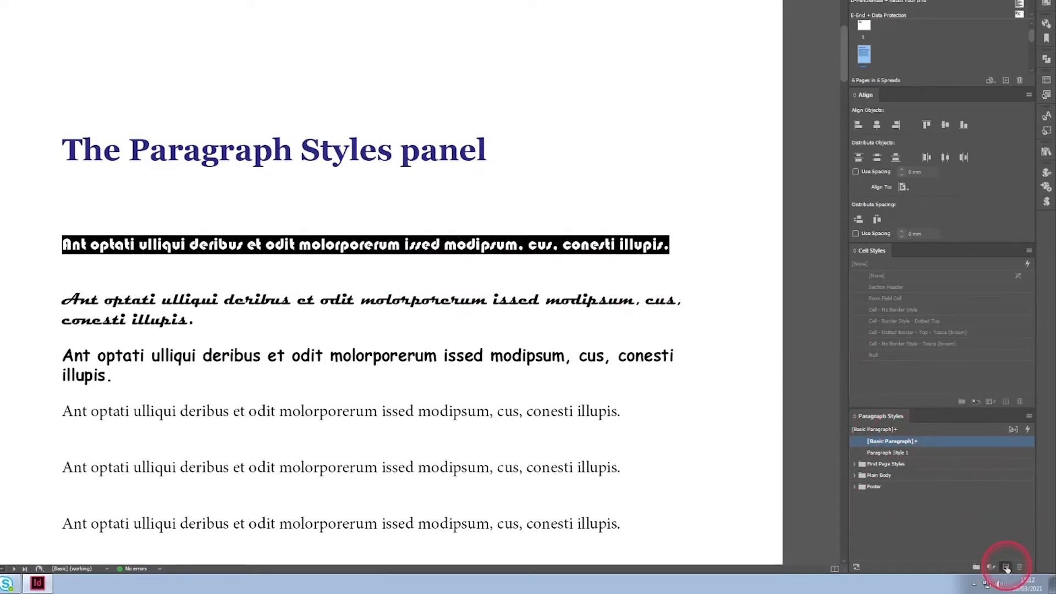
Apply the new paragraph style to the first body line and rename the style as Text content 1.
click(888, 453)
click(884, 454)
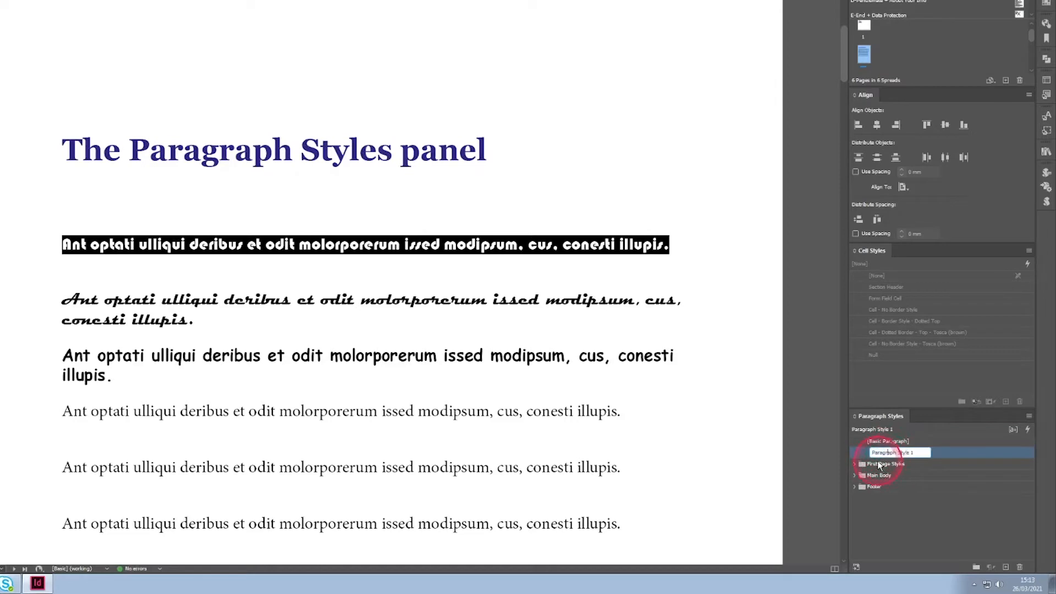
drag(917, 452, 818, 478)
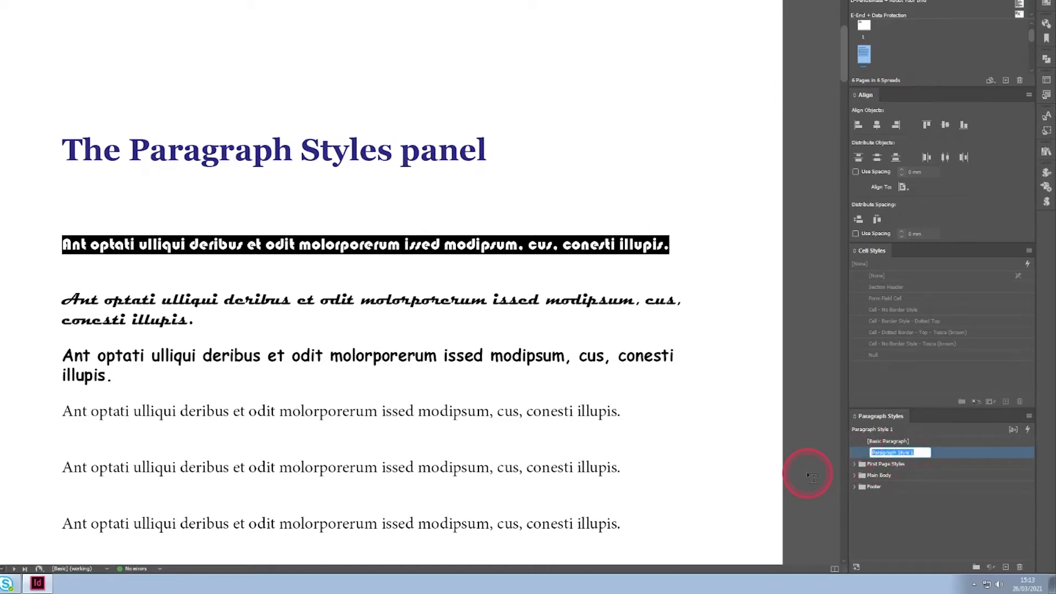
text(Text content 1)
key(Return)
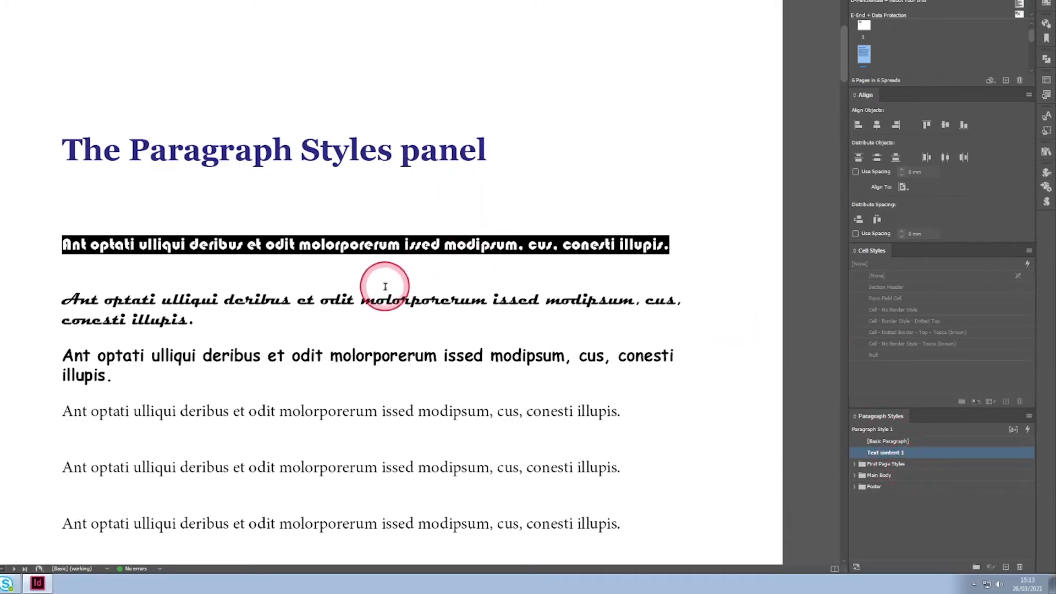
Create another paragraph style from the second body line in Magneto.
click(372, 299)
drag(193, 320, 69, 301)
click(920, 441)
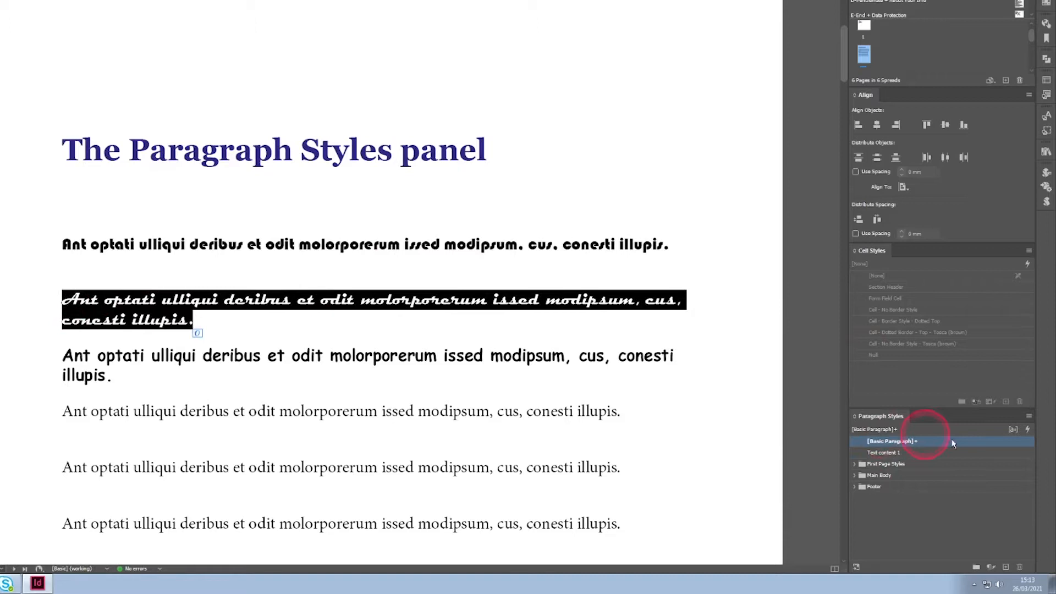
click(1007, 567)
Apply the new paragraph style to the Magneto line and rename the style as Header 2.
click(879, 453)
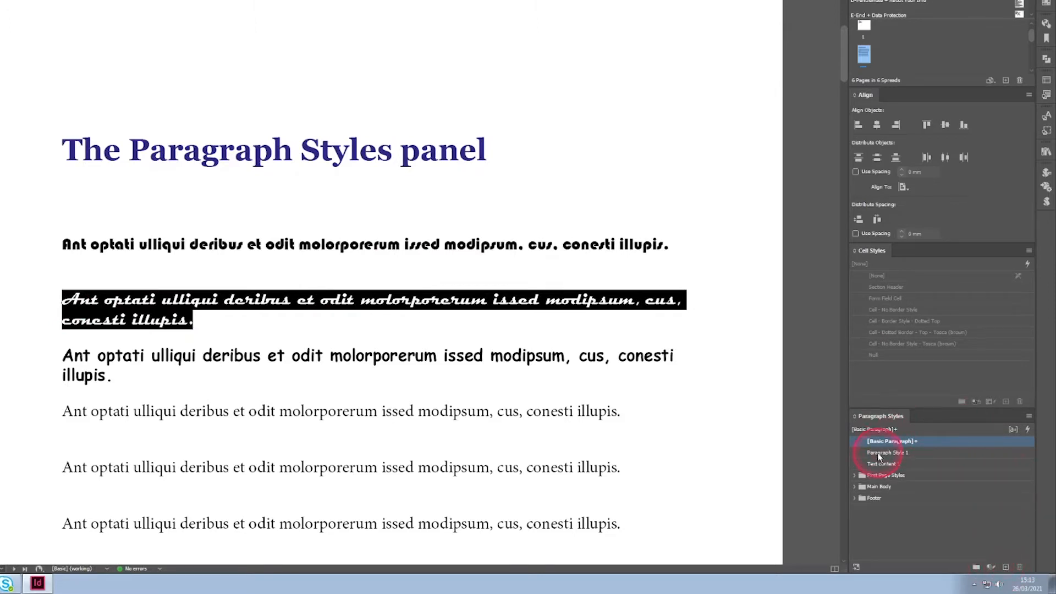
double_click(880, 455)
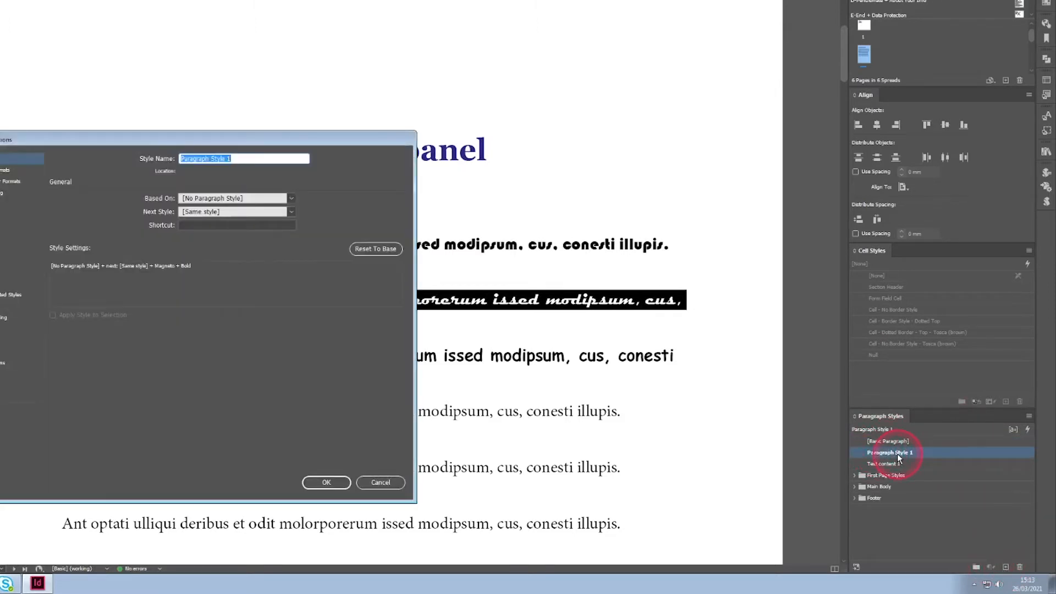
key(Escape)
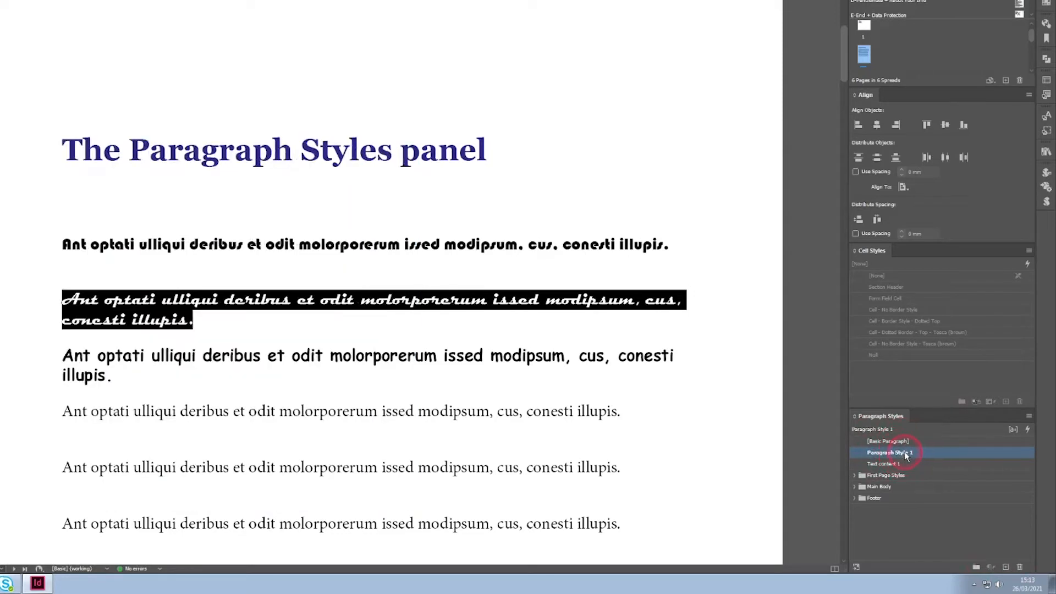
ctrl+click(904, 453)
click(905, 455)
click(905, 455)
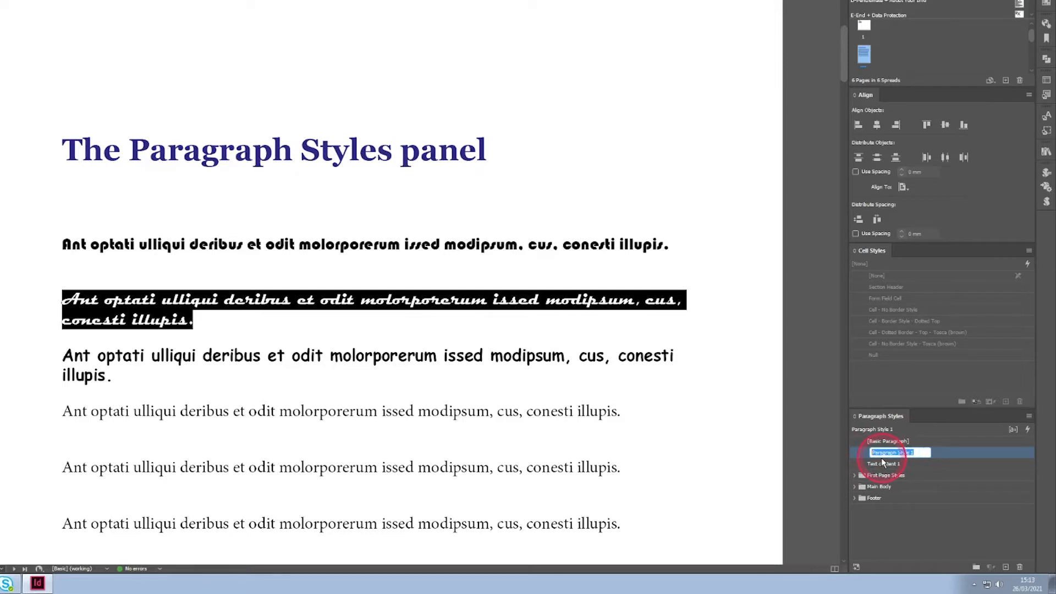
text(HEader 2)
key(Return)
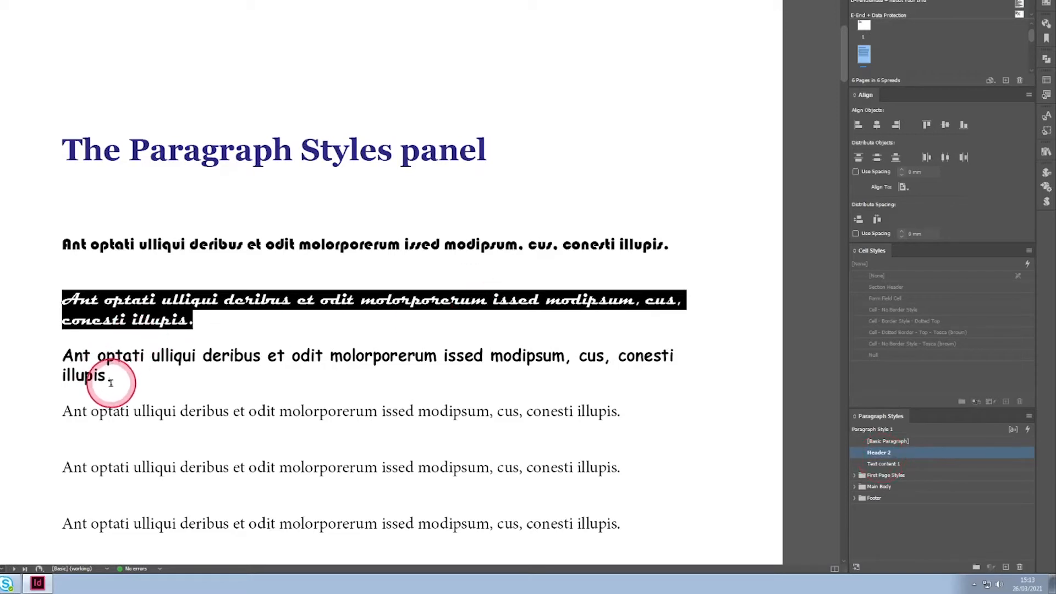
Create a paragraph style from the third body line in Comic Sans MS Bold and name it Text 3.
drag(112, 376, 64, 362)
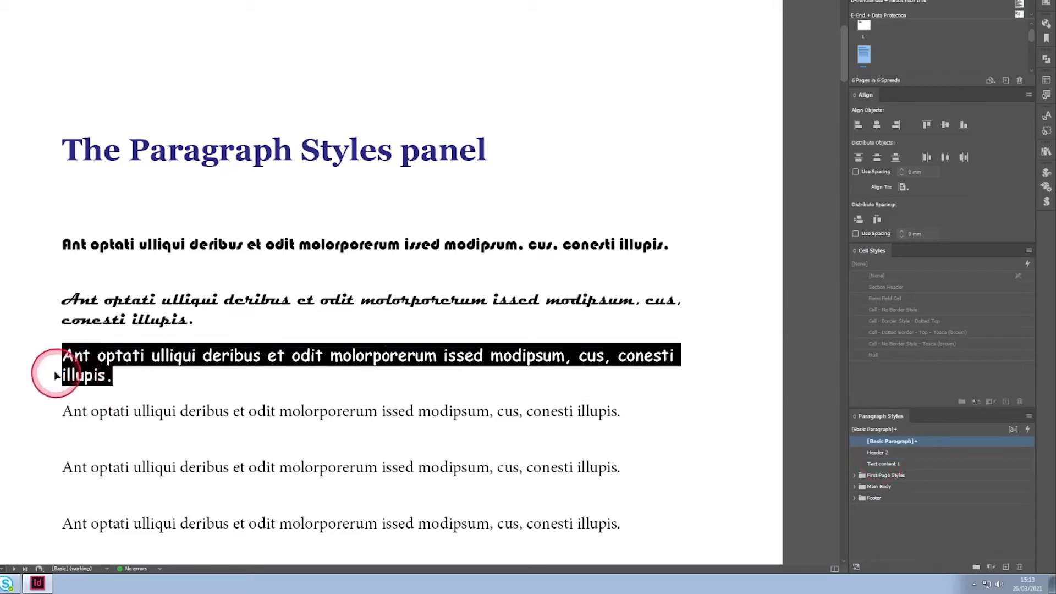
click(1006, 567)
double_click(886, 453)
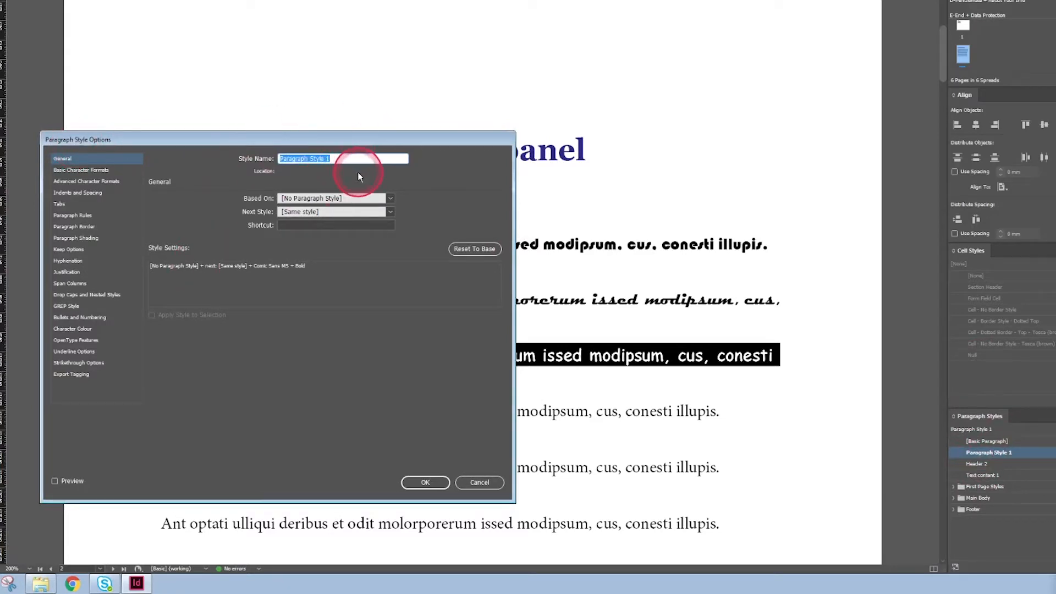
text(Text 3)
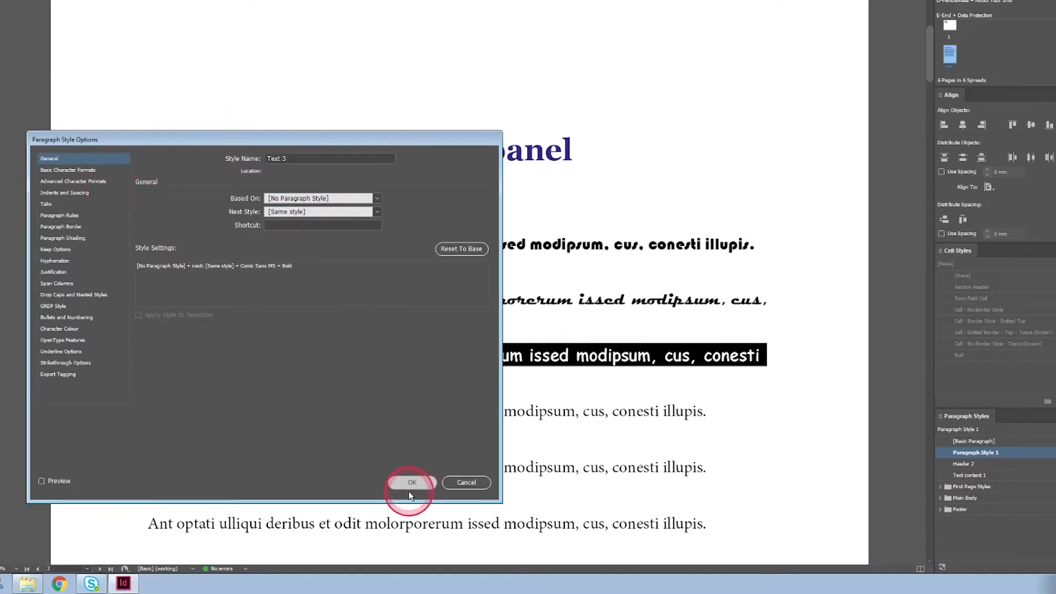
click(426, 484)
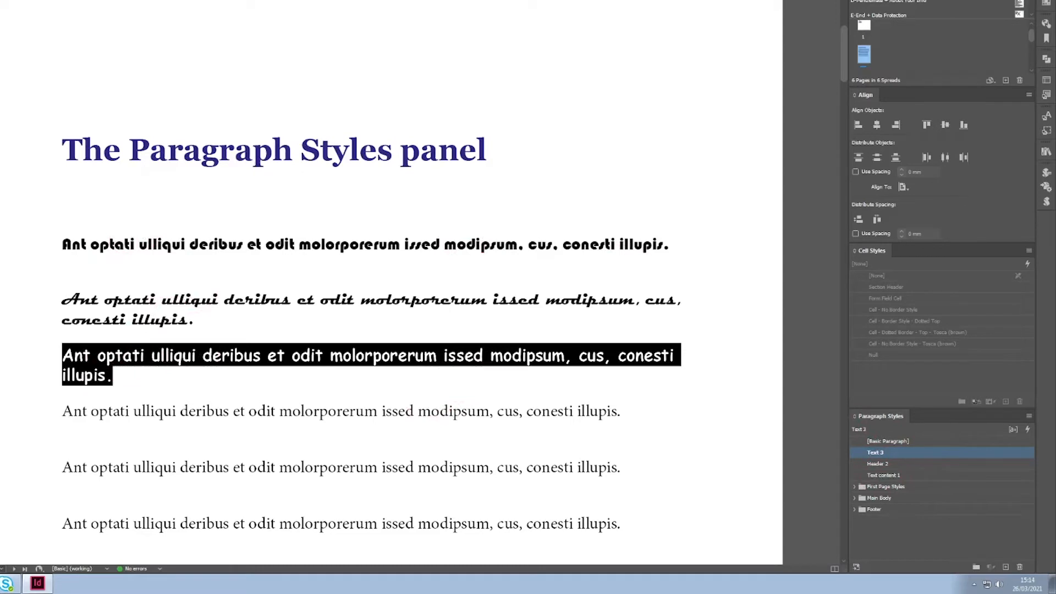
key(Escape)
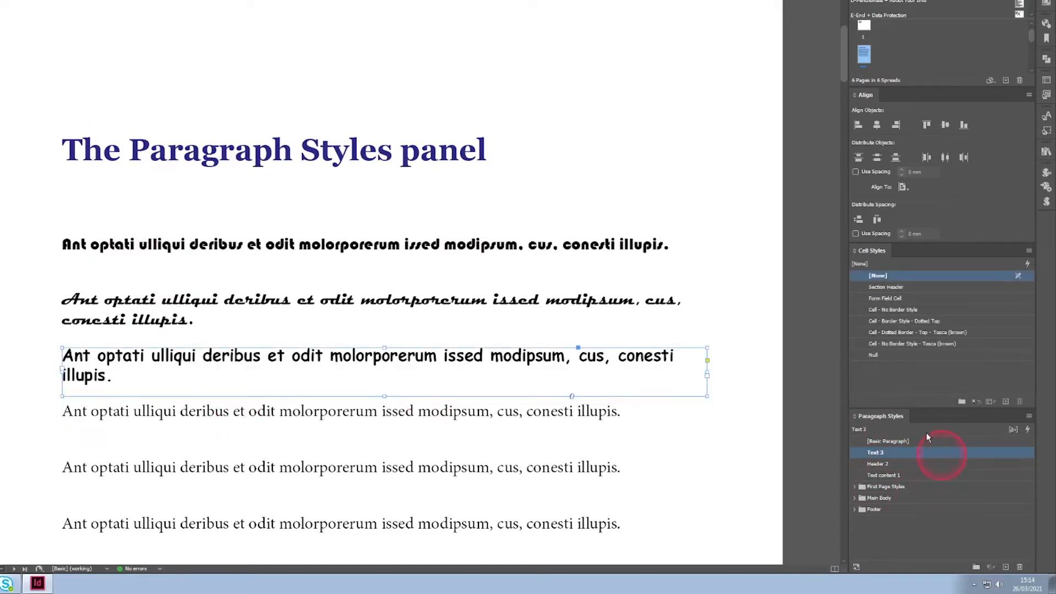
Apply the Text 3 paragraph style to the fourth body line and the Header 2 style to the fifth.
double_click(213, 418)
triple_click(207, 419)
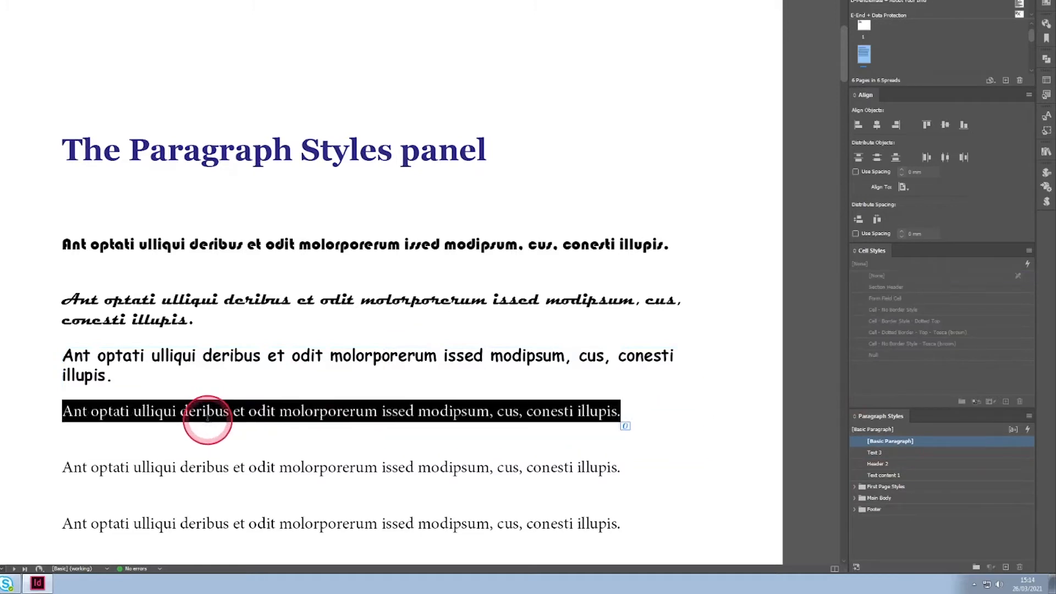
click(881, 454)
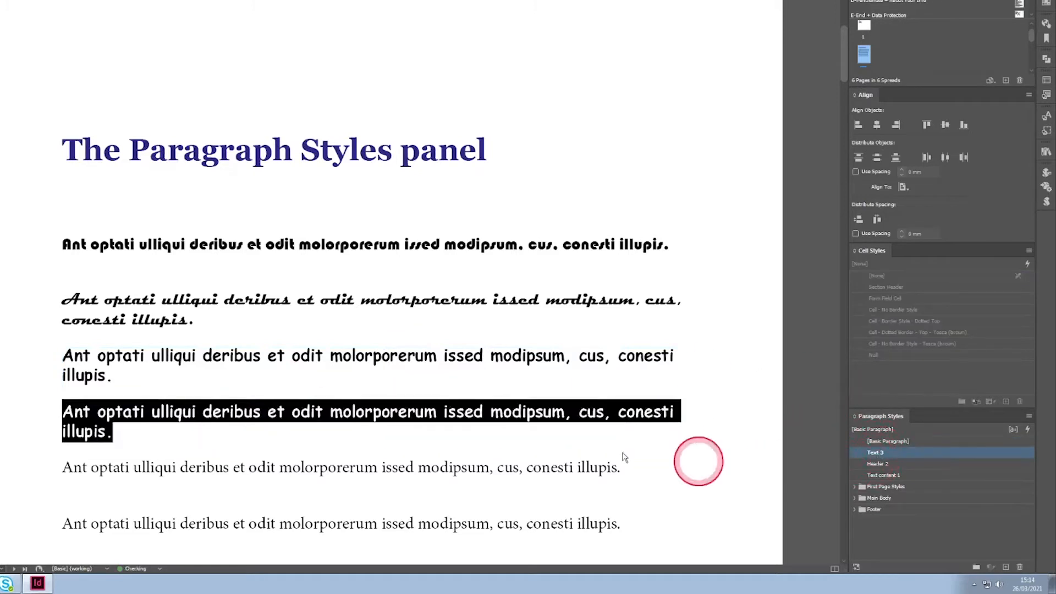
click(310, 465)
triple_click(333, 469)
click(880, 465)
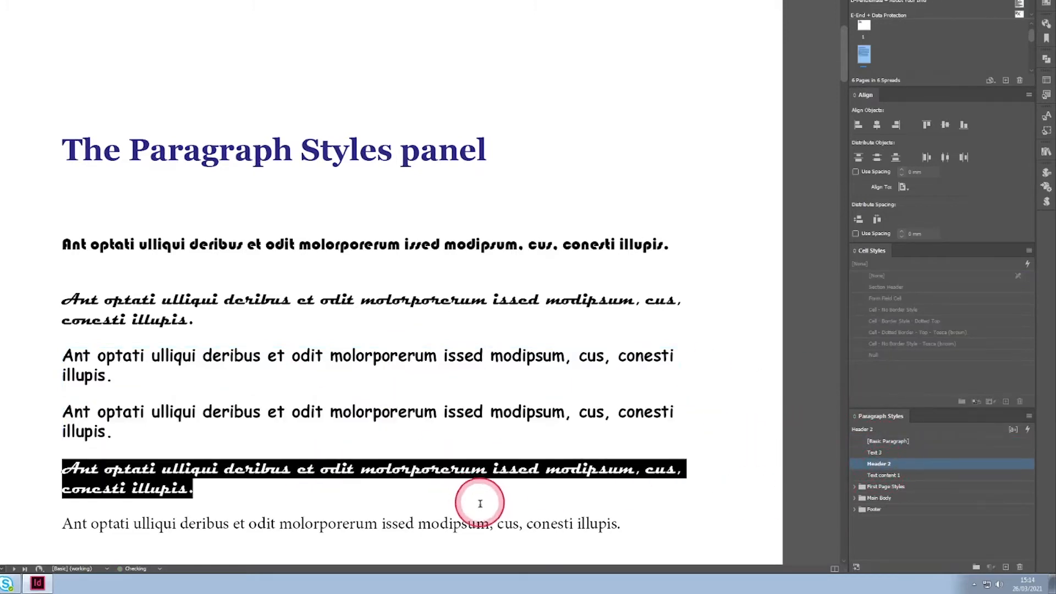
Apply the Text content 1 paragraph style to the sixth body line and deselect the text.
drag(461, 523, 440, 523)
key(ctrl+a)
click(892, 475)
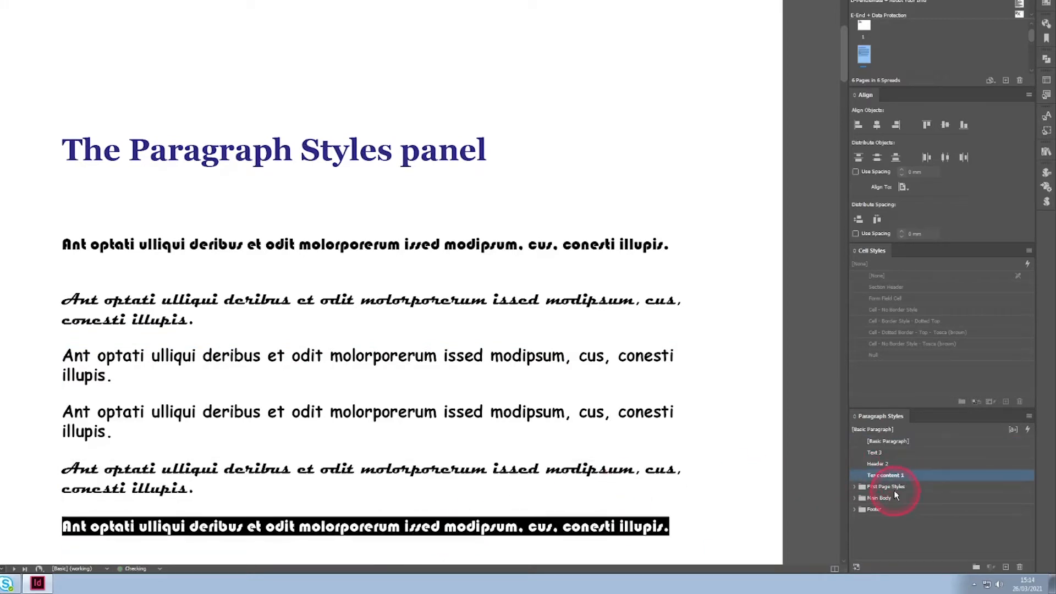
key(Escape)
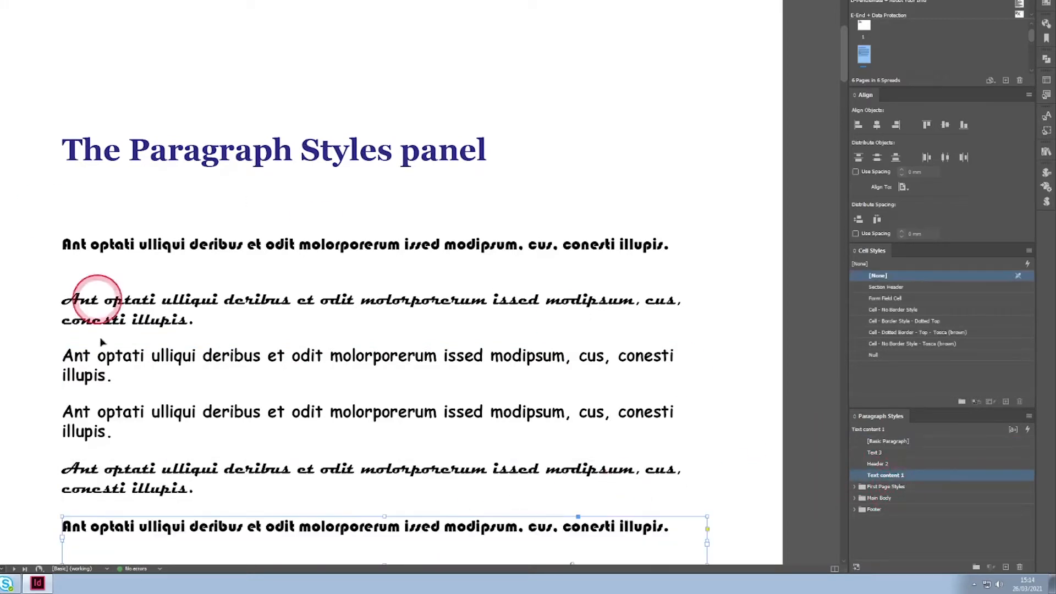
click(776, 197)
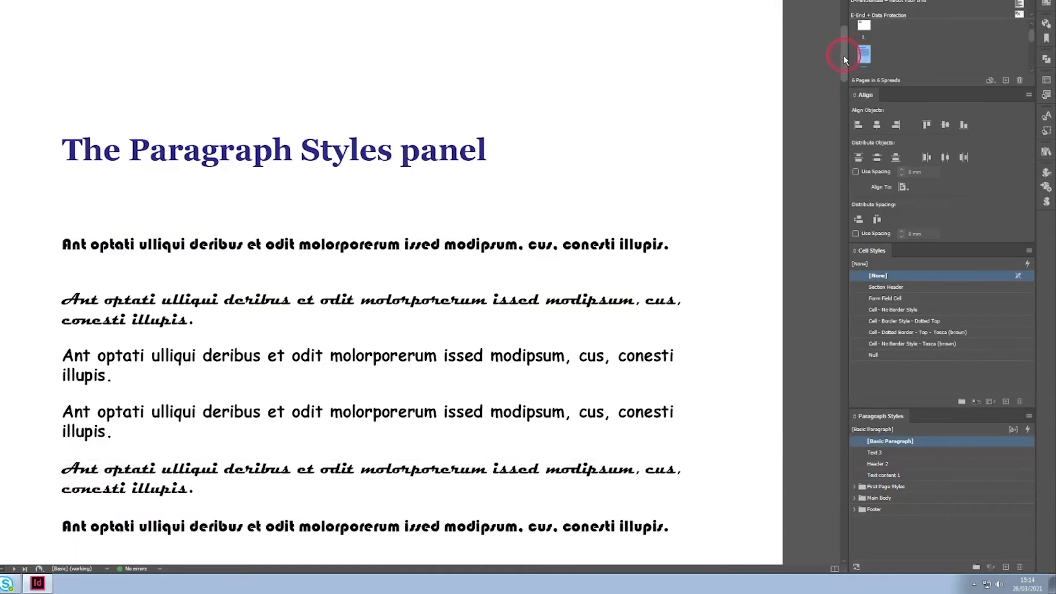
drag(844, 56, 844, 62)
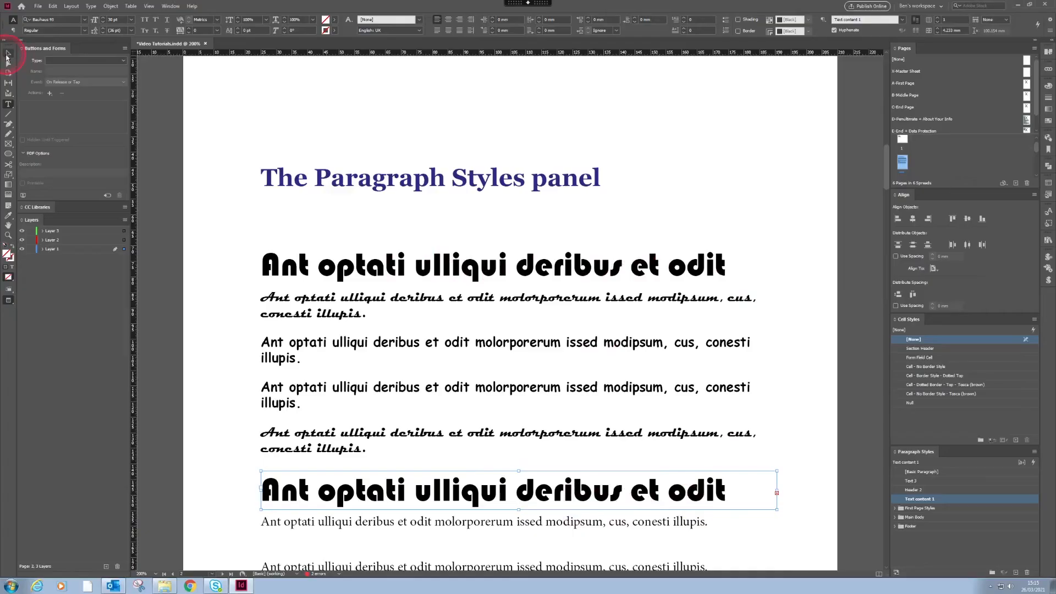
Deselect the text frame and examine the styles inside the First Page Styles and Main Body groups.
click(9, 55)
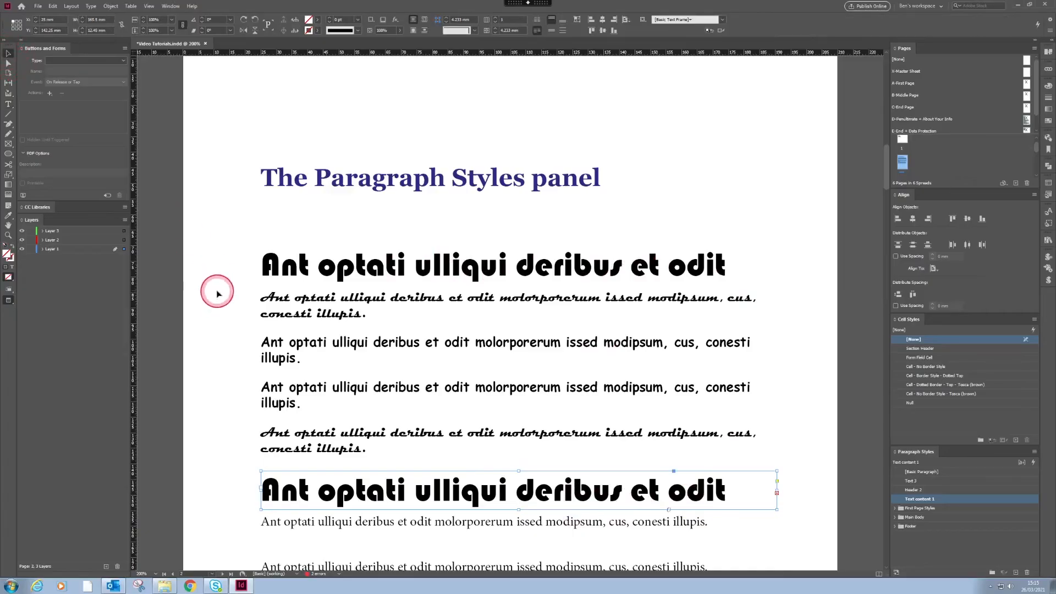
click(454, 328)
click(907, 481)
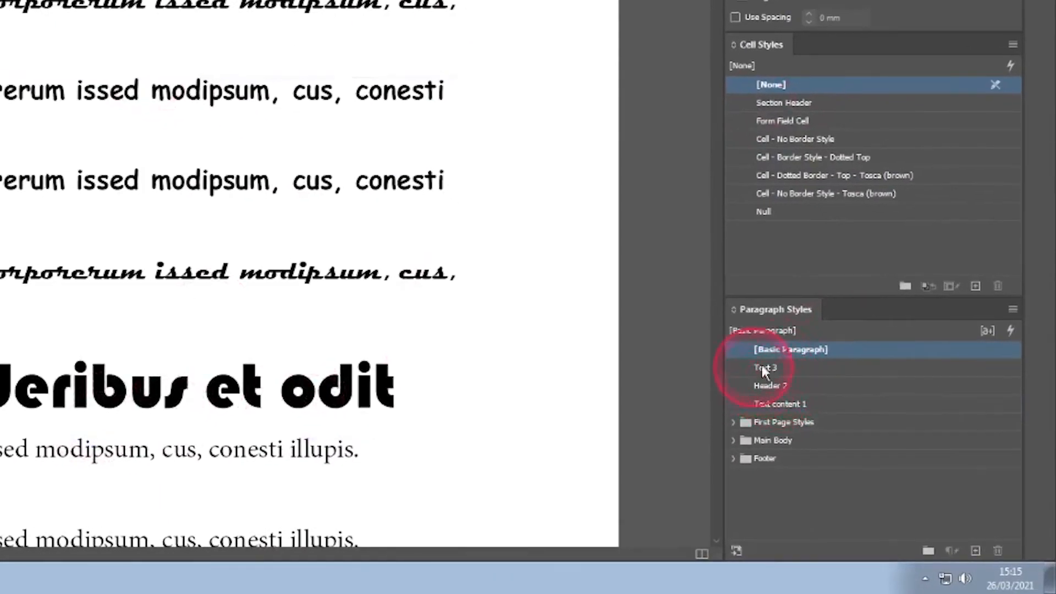
click(797, 312)
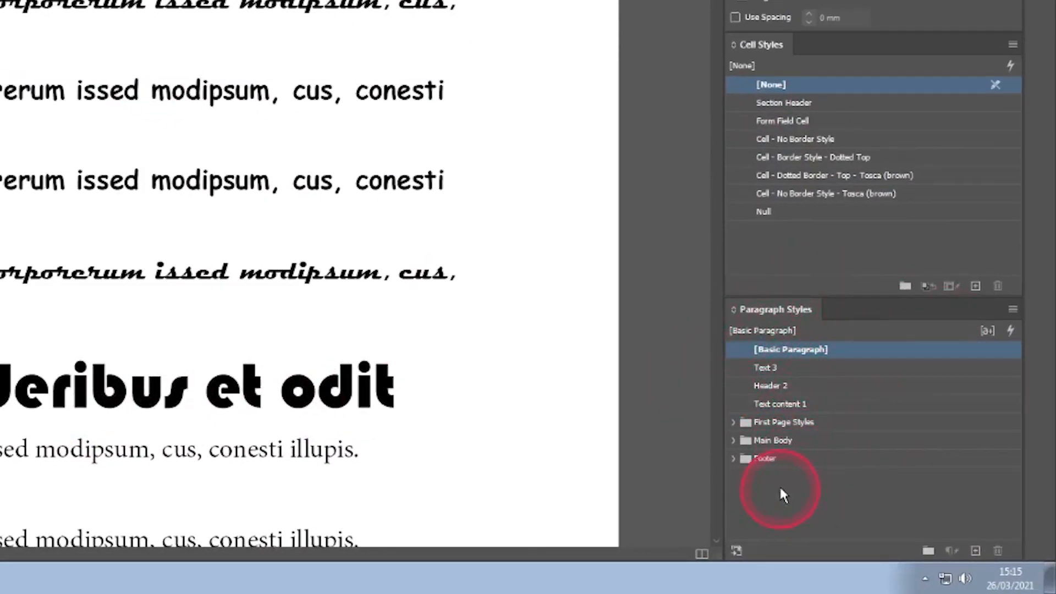
click(738, 425)
click(732, 422)
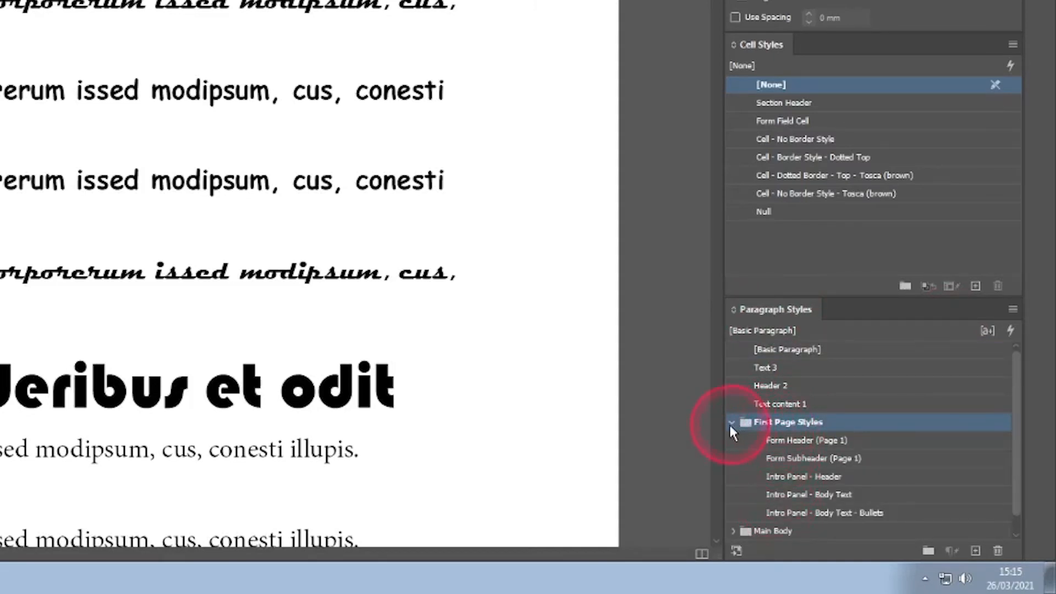
click(733, 423)
click(733, 441)
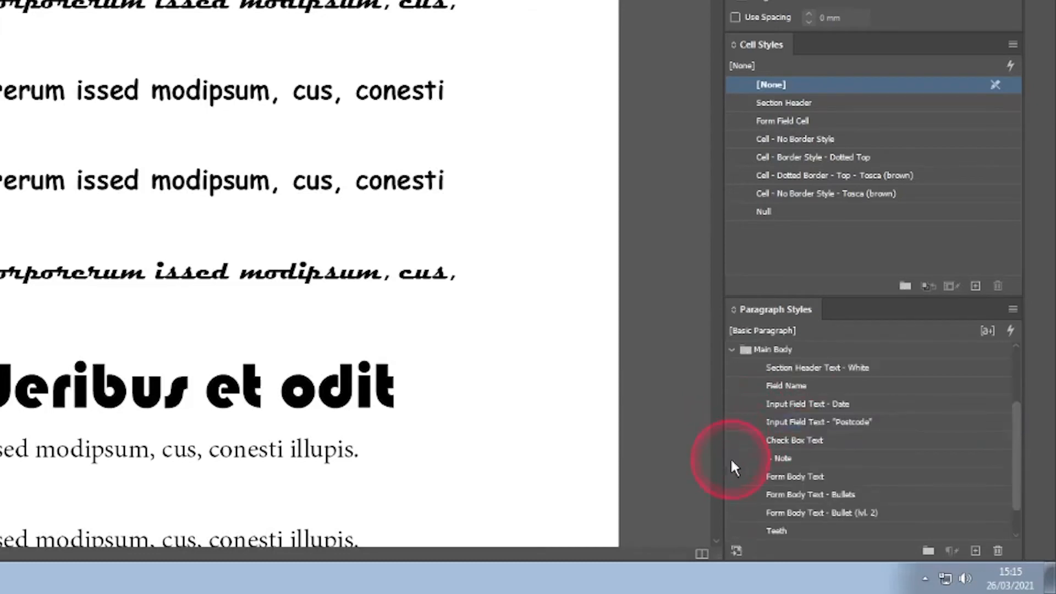
click(733, 350)
click(770, 367)
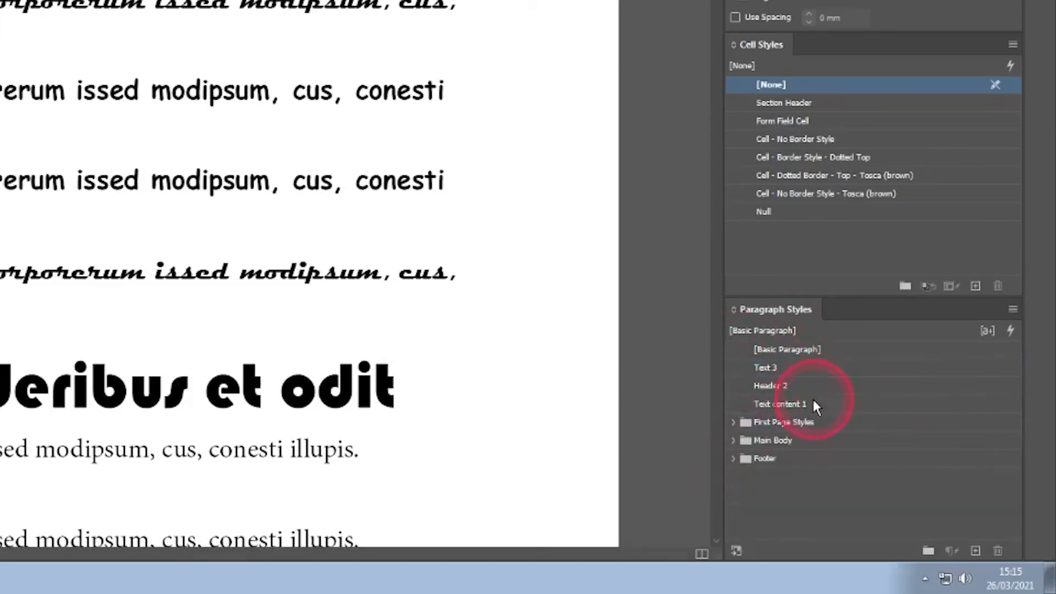
Create a new paragraph style group and move Text 3, Header 2 and Text content 1 into it.
click(781, 368)
shift+click(810, 401)
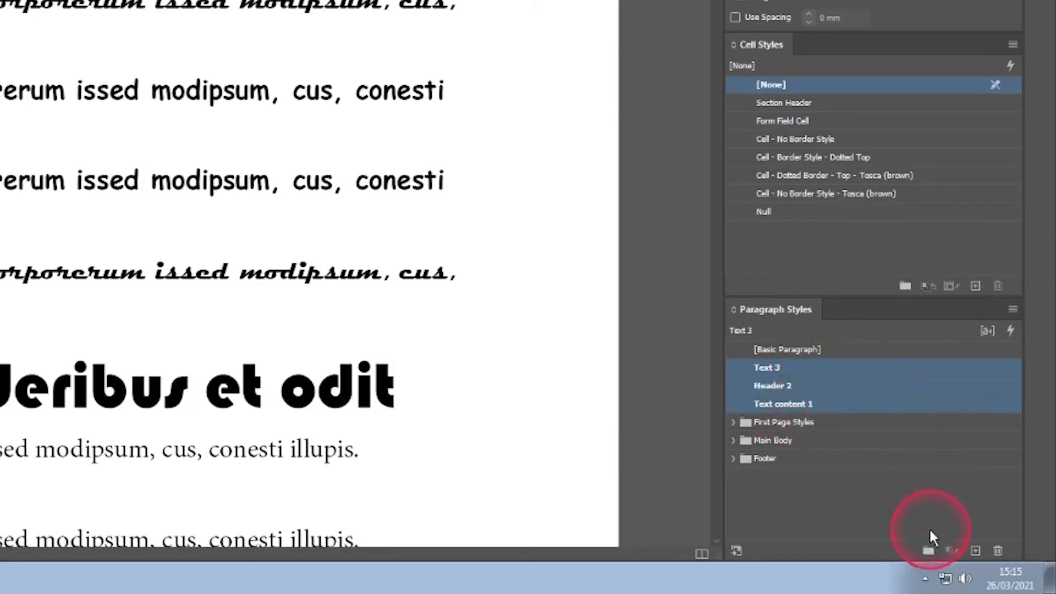
click(927, 552)
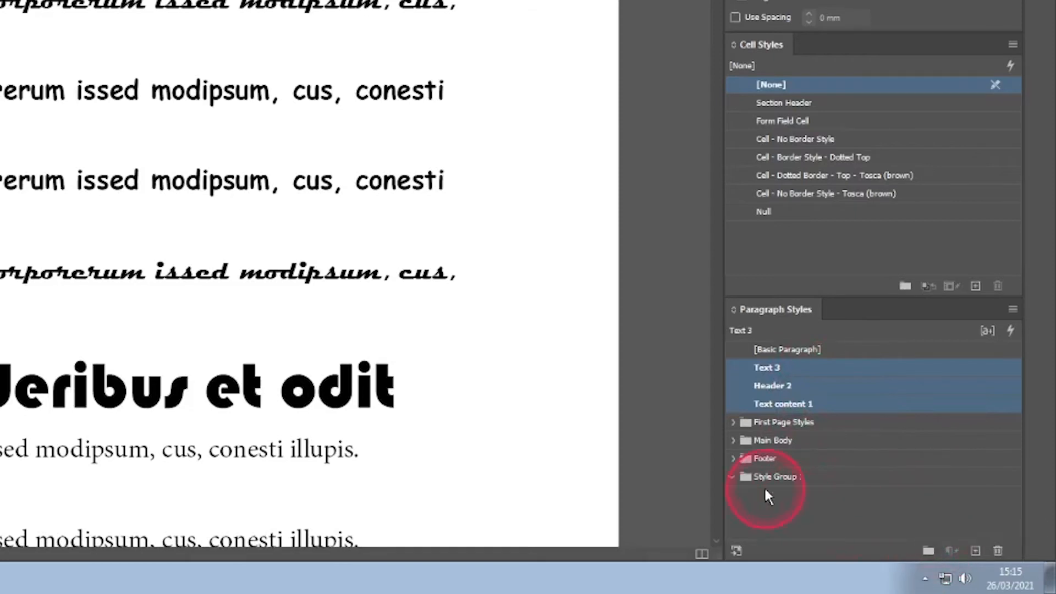
drag(751, 403, 743, 483)
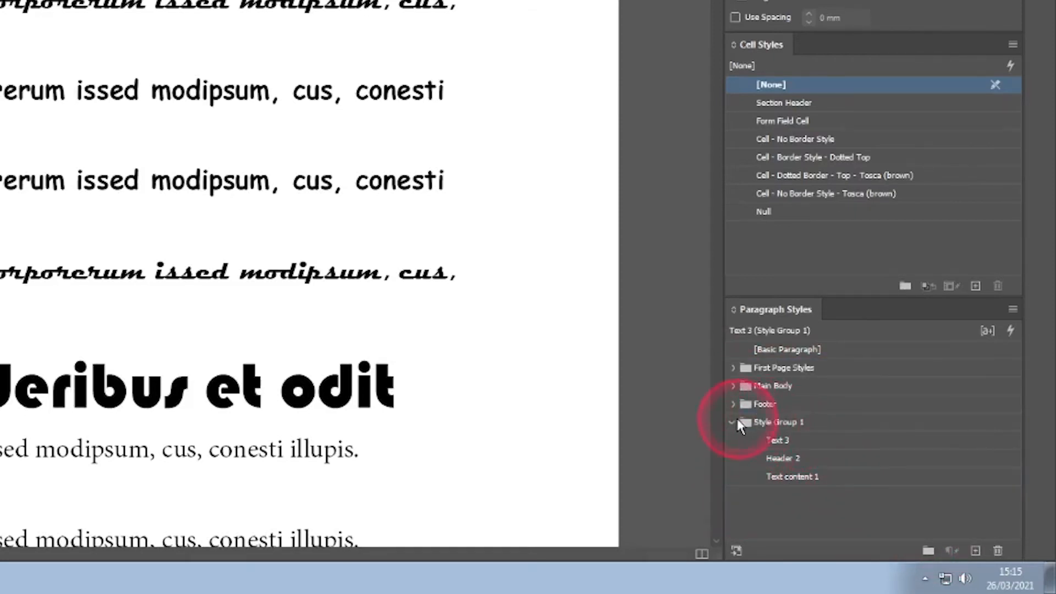
Rename the new style group as Front Page Text, leaving it expanded.
click(775, 423)
click(777, 423)
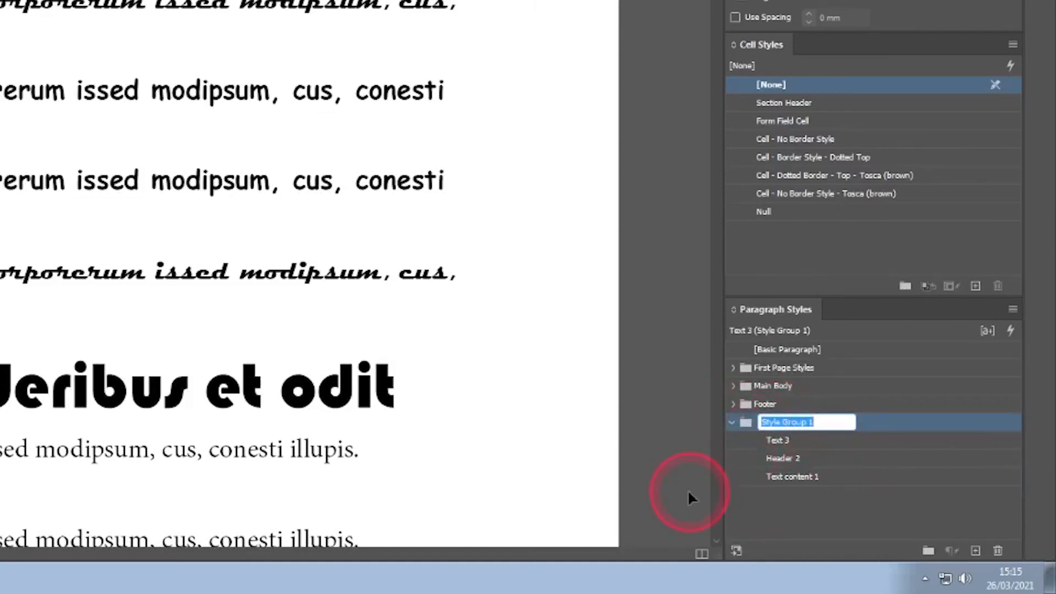
text(Front Page )
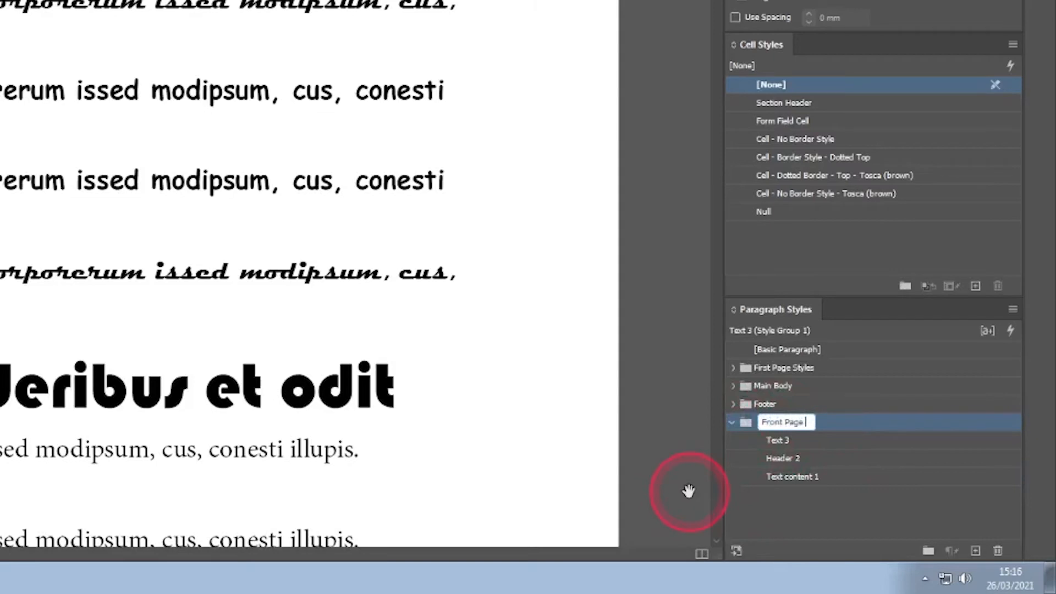
text(Text)
key(Return)
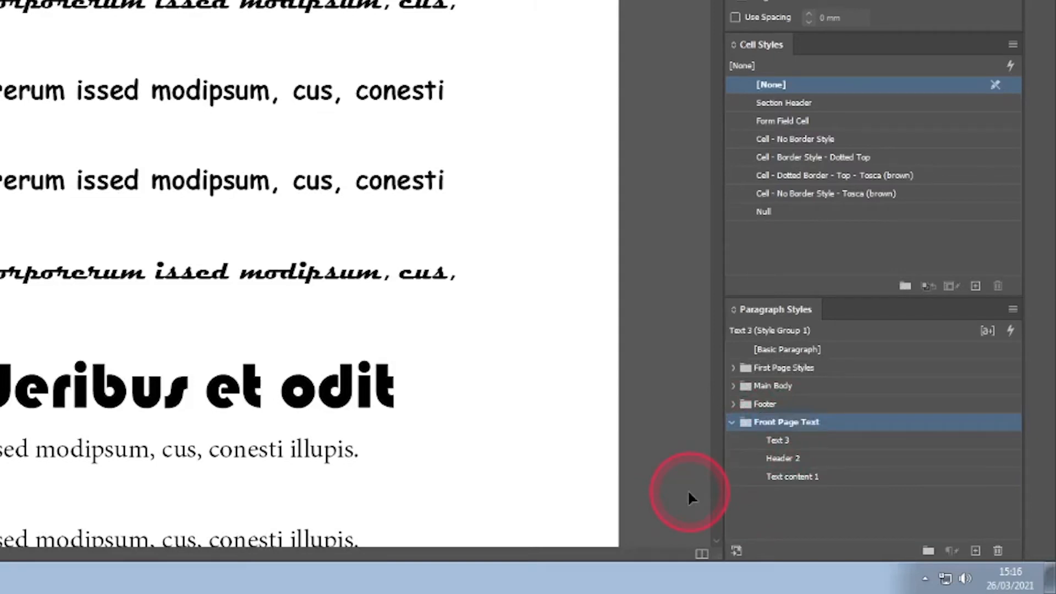
click(732, 423)
click(731, 422)
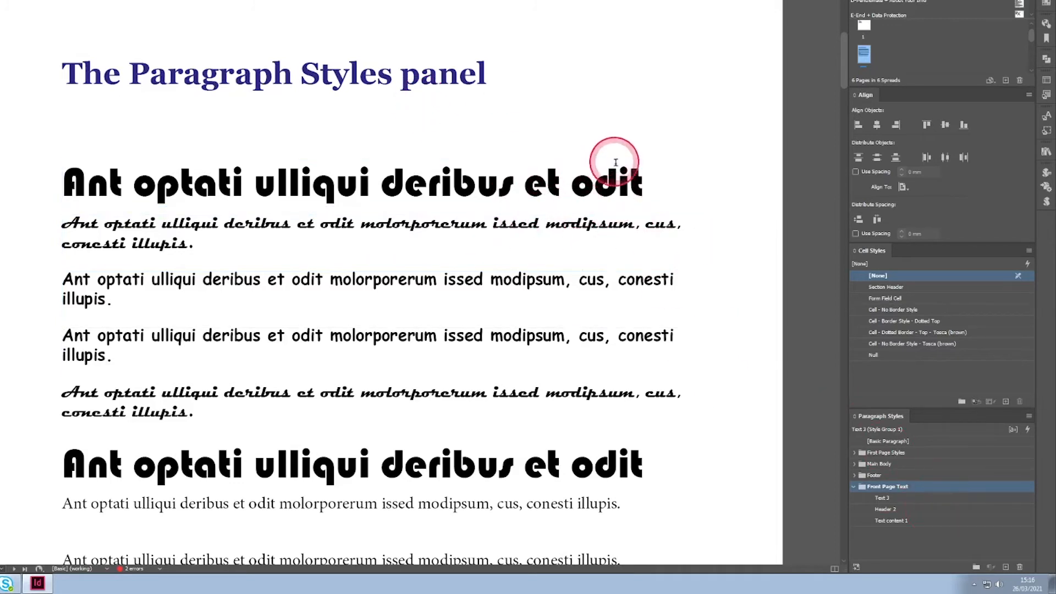
Apply the Header 2 style to the first body line and the Text 3 style to the second.
drag(611, 183, 90, 181)
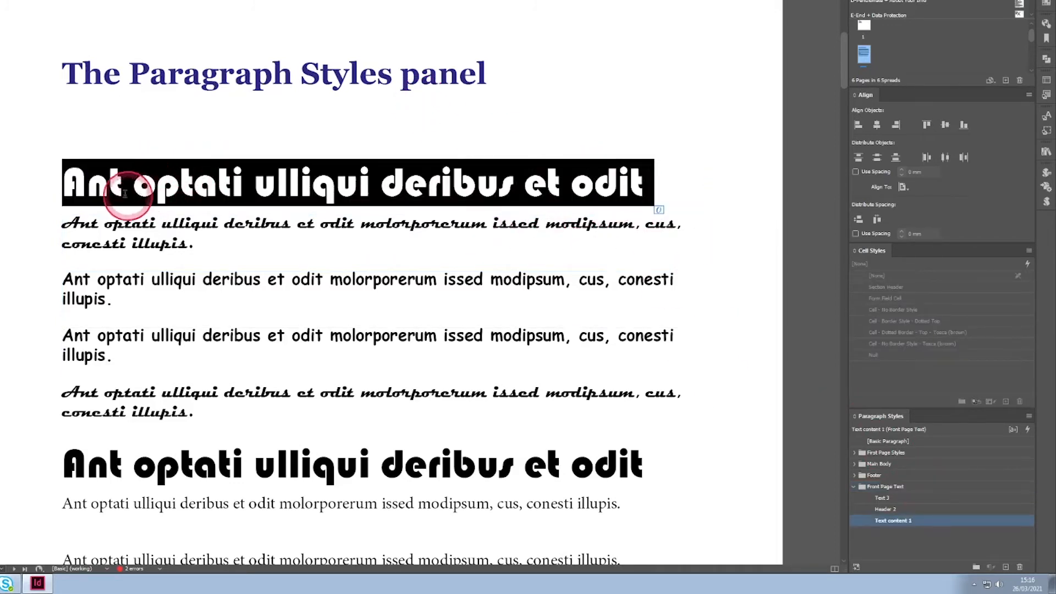
click(896, 510)
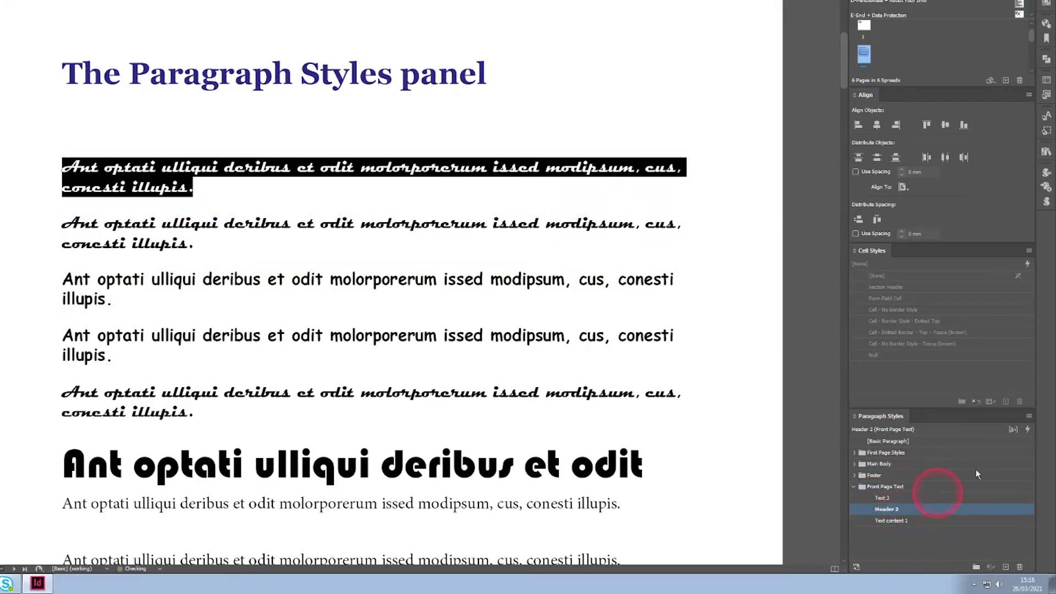
click(156, 210)
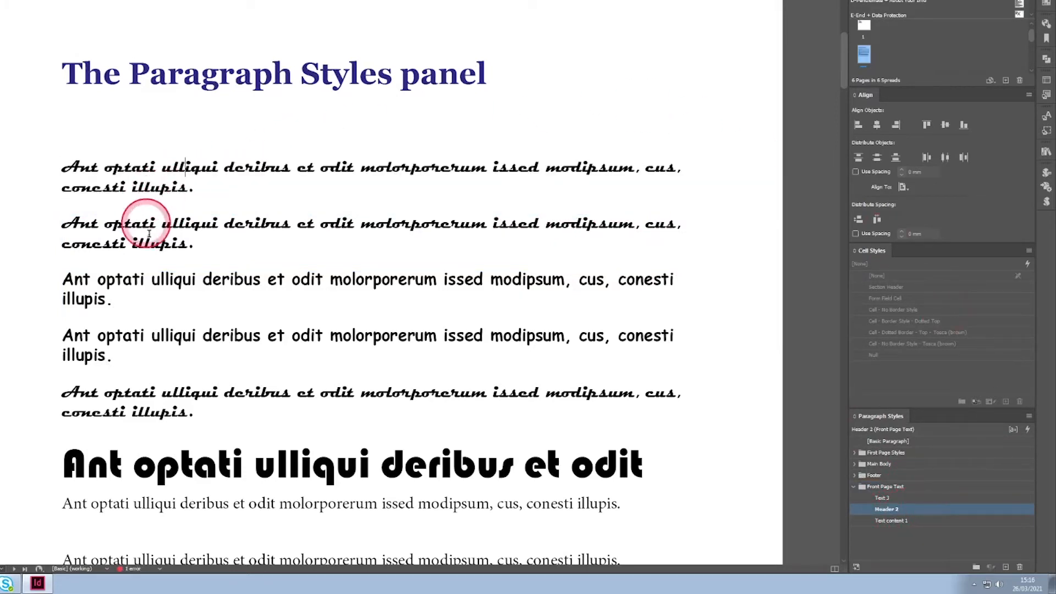
triple_click(152, 221)
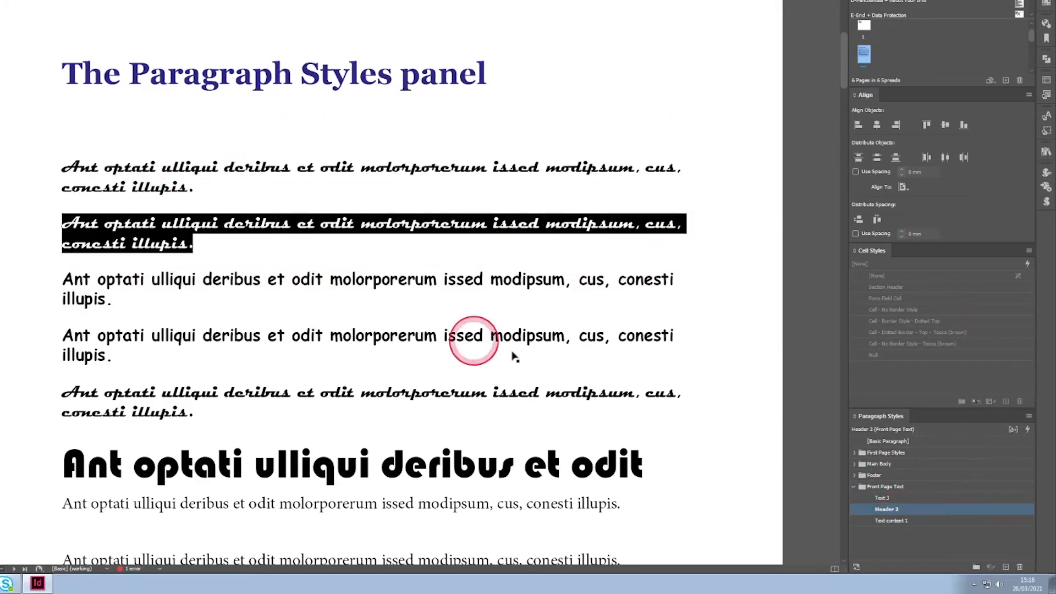
click(907, 498)
click(120, 233)
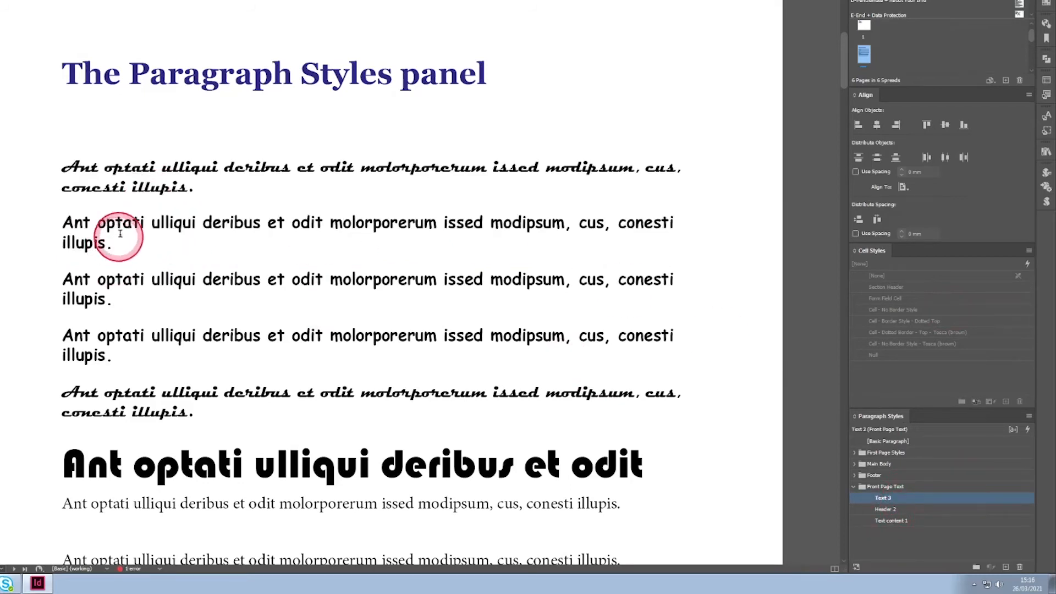
Open Quick Apply for the second body line and review which item types its search can include.
triple_click(111, 240)
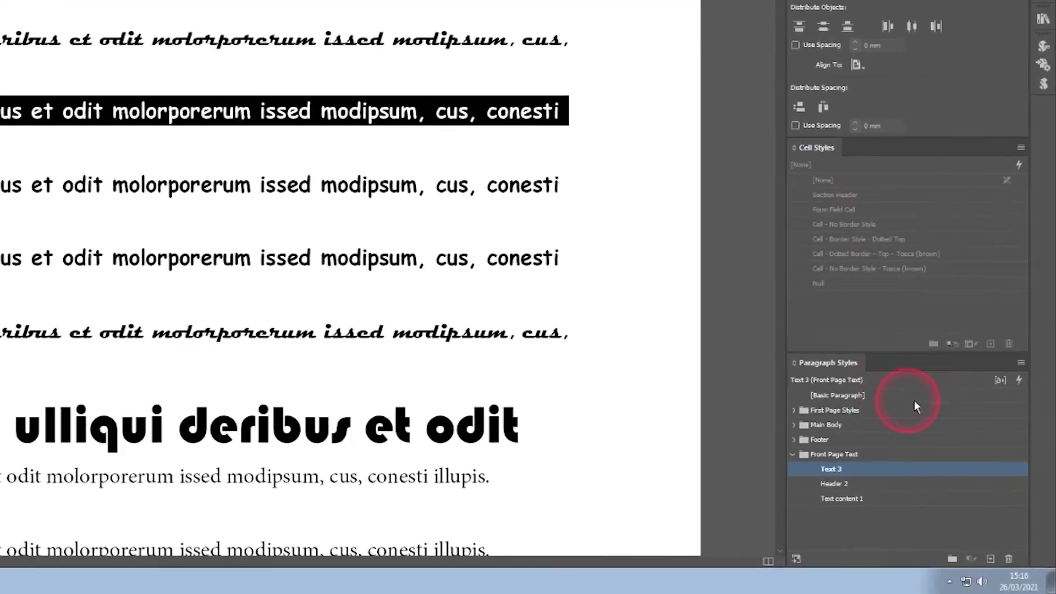
click(1028, 429)
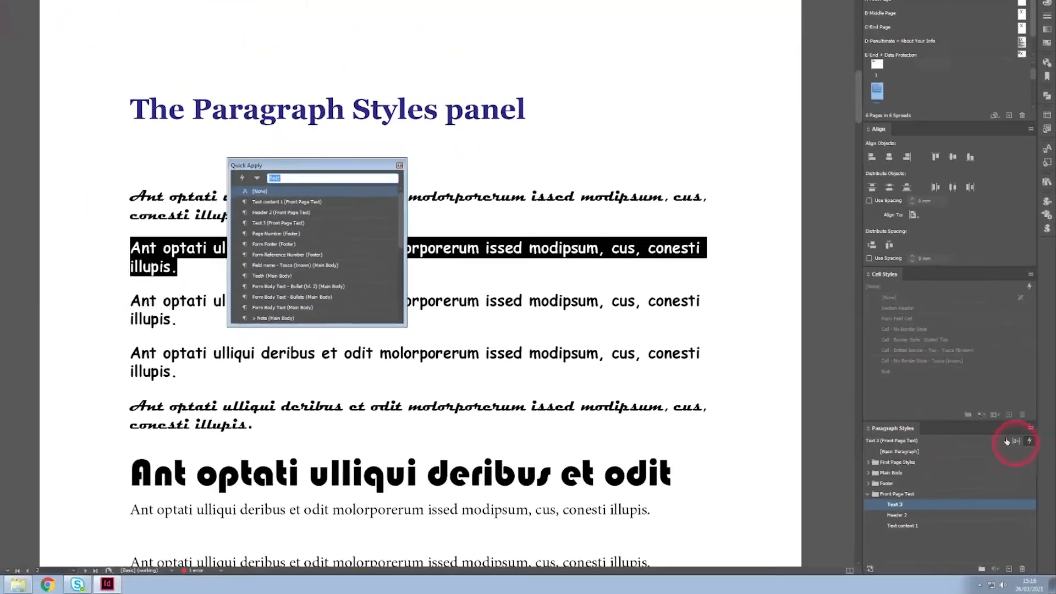
click(401, 232)
drag(394, 242, 547, 95)
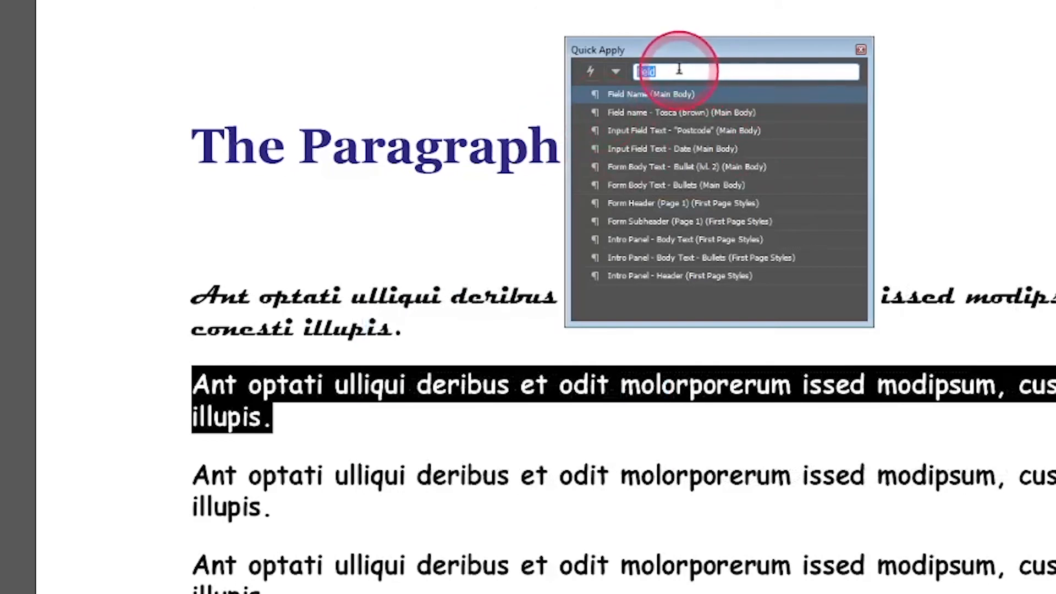
click(616, 72)
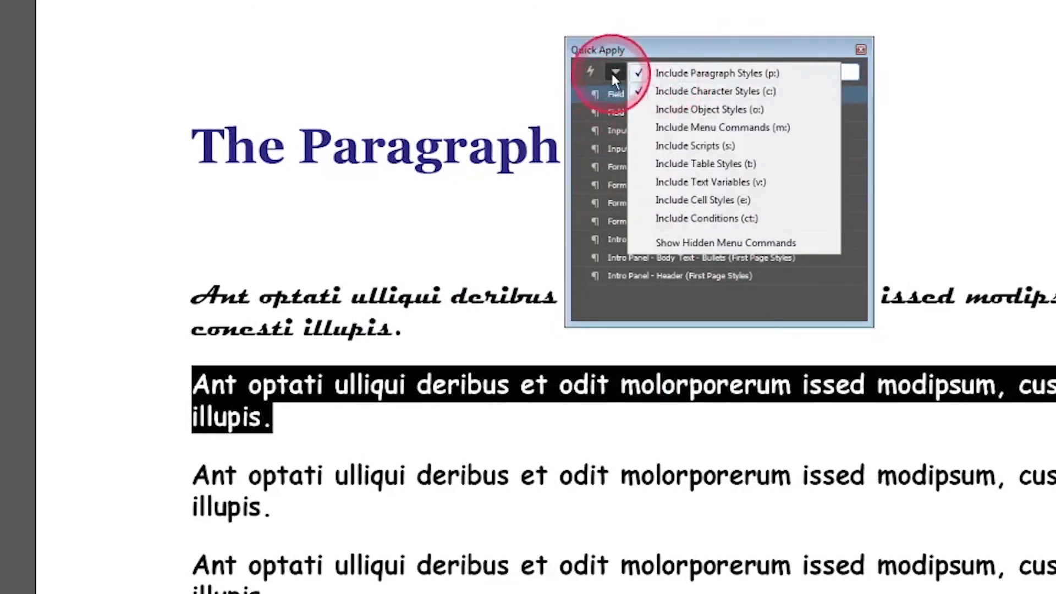
click(844, 71)
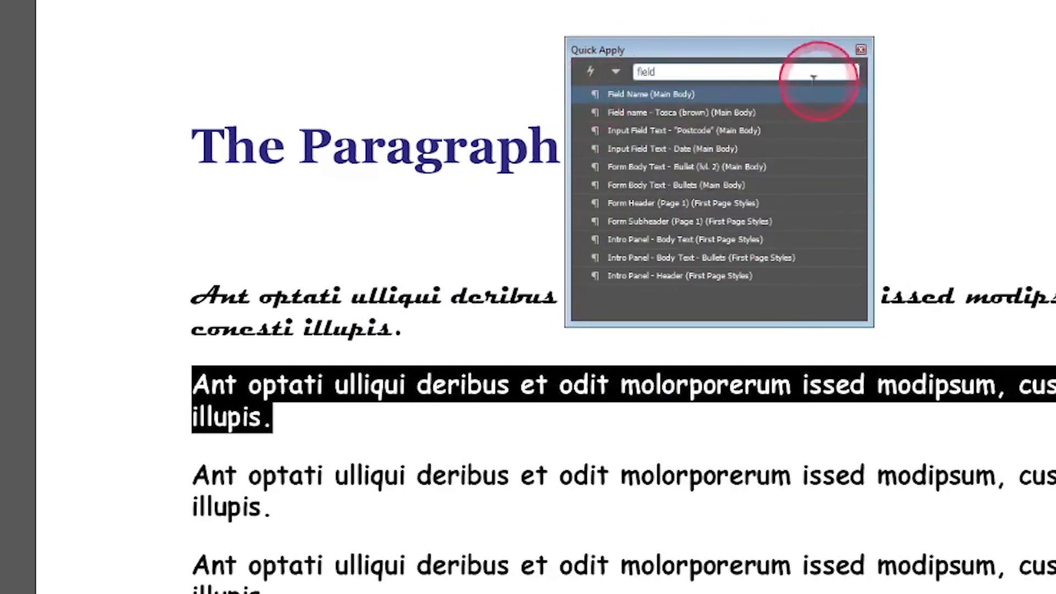
Search Quick Apply for "header" and apply the Header 2 style to the second body line.
click(727, 126)
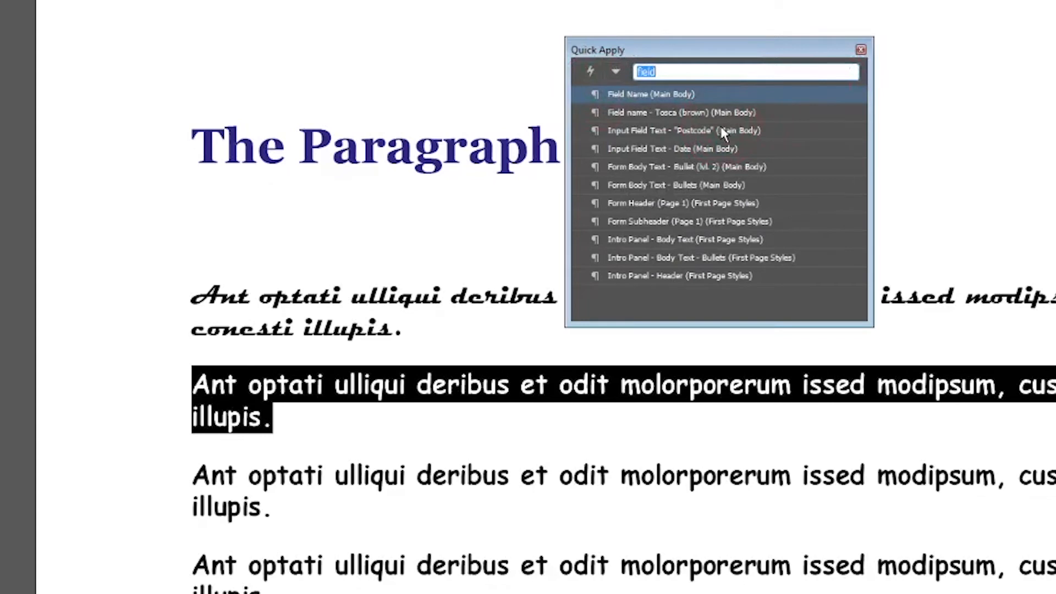
text(header)
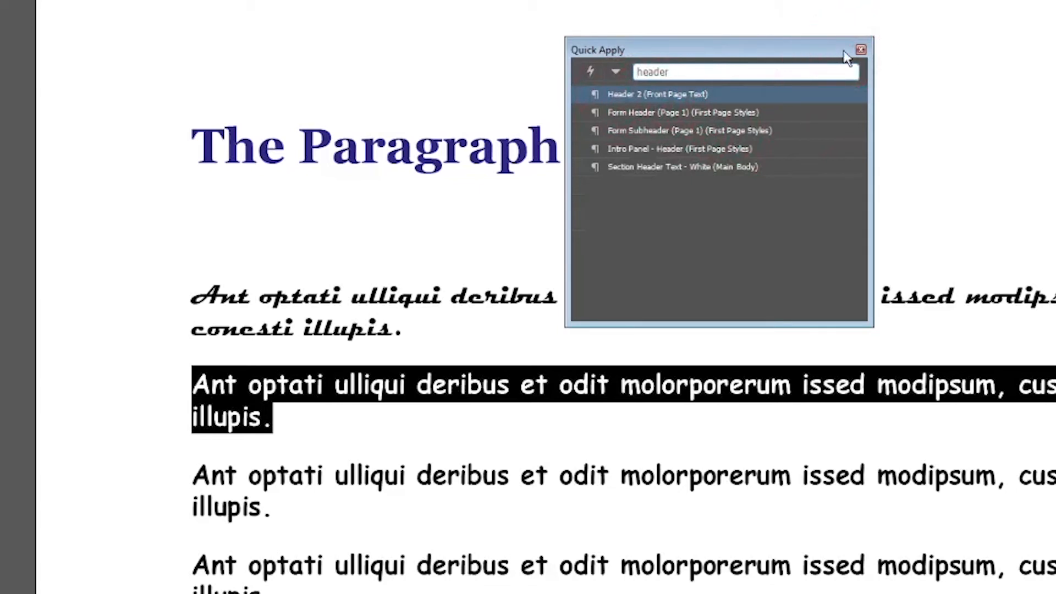
key(Return)
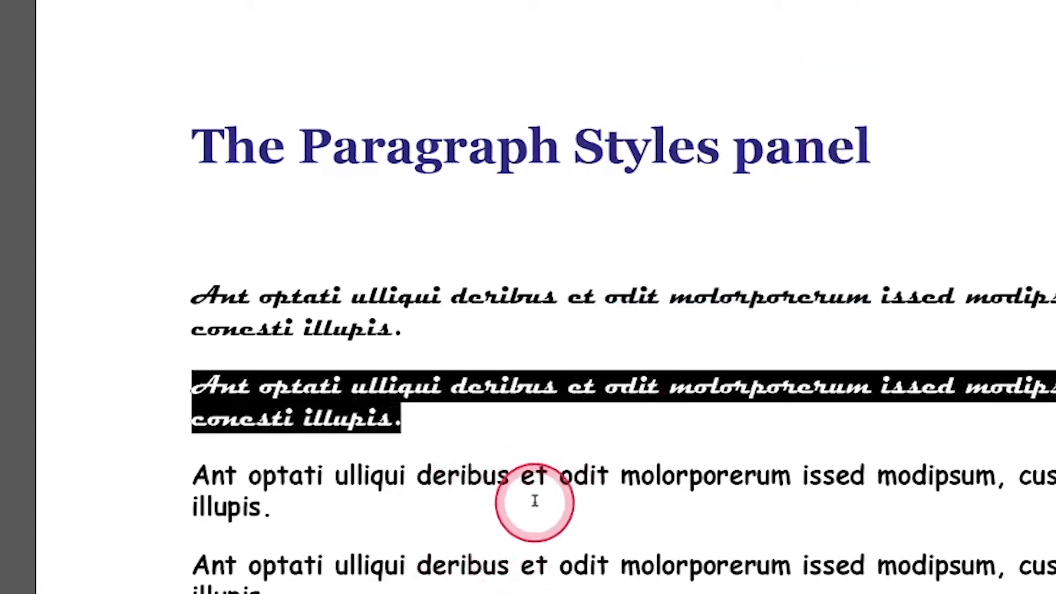
Apply the Text content 1 style to the whole third body line through a Quick Apply search for "text conte".
scroll(266, 455, down, 4)
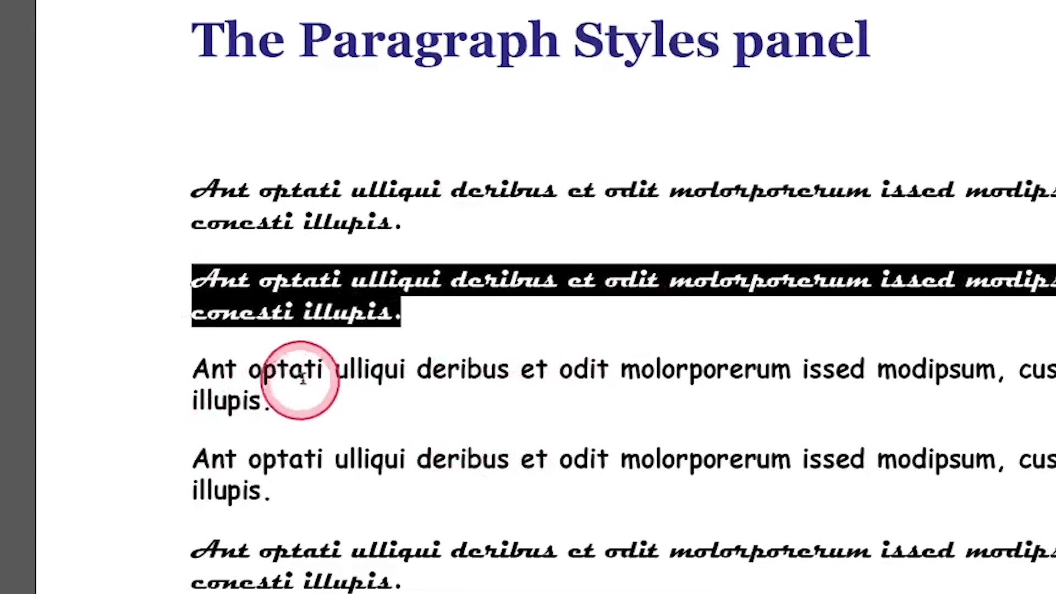
drag(314, 366, 238, 366)
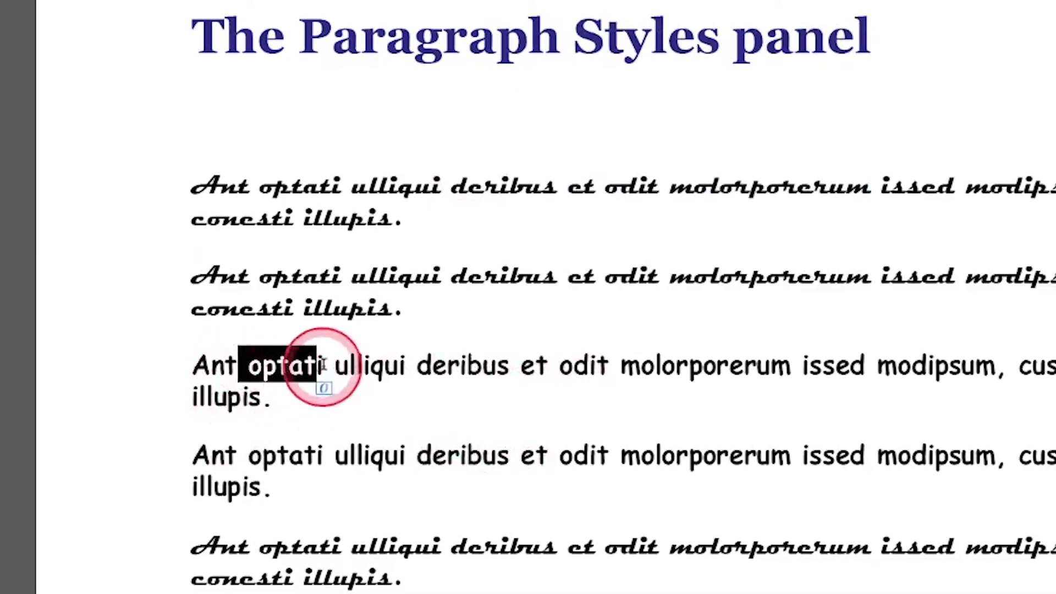
triple_click(411, 368)
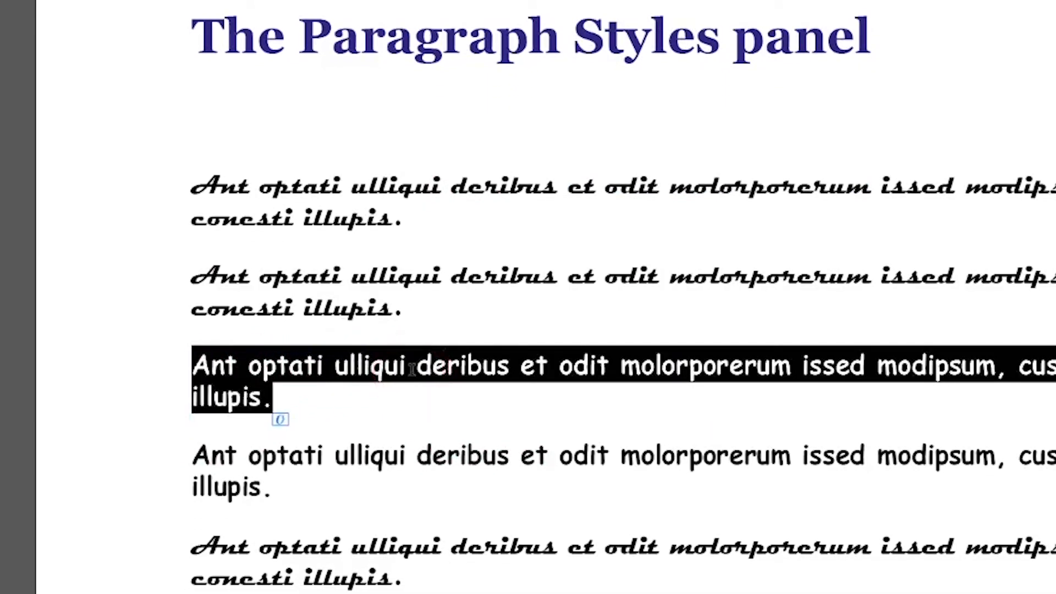
key(ctrl+Return)
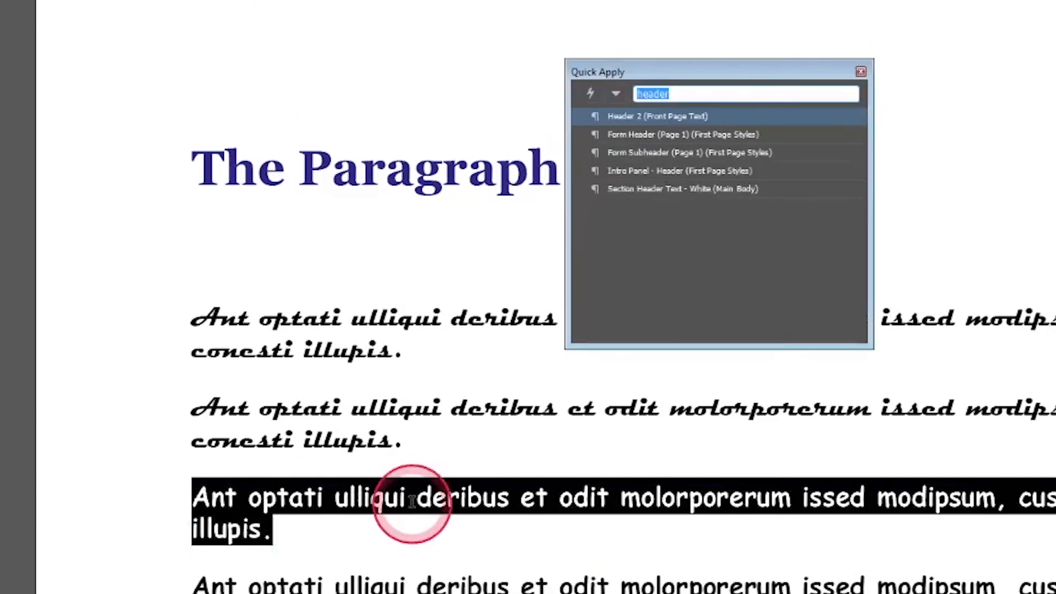
text(text conte)
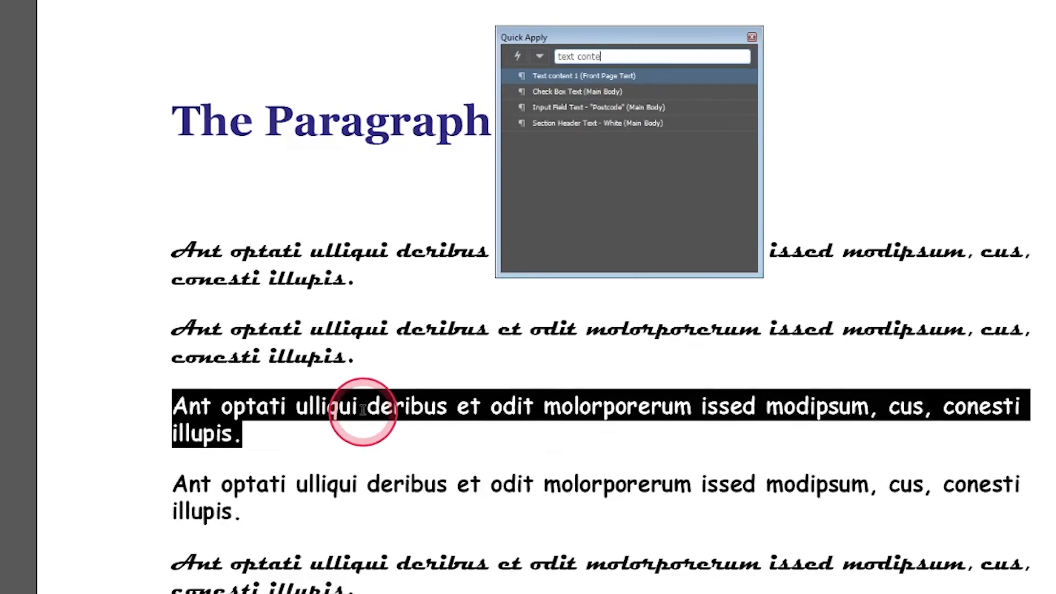
key(Return)
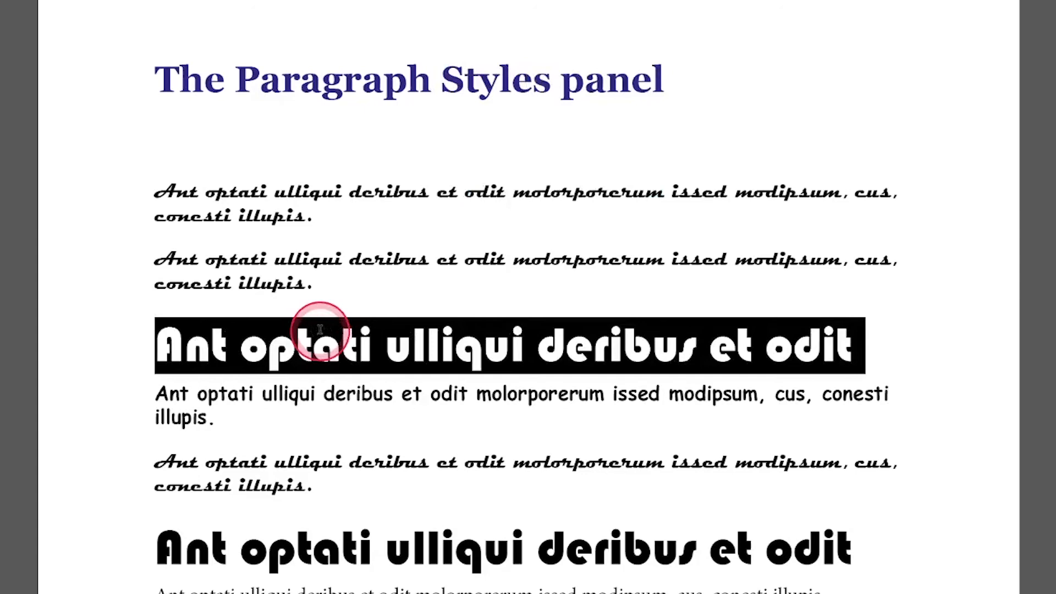
drag(373, 358, 298, 358)
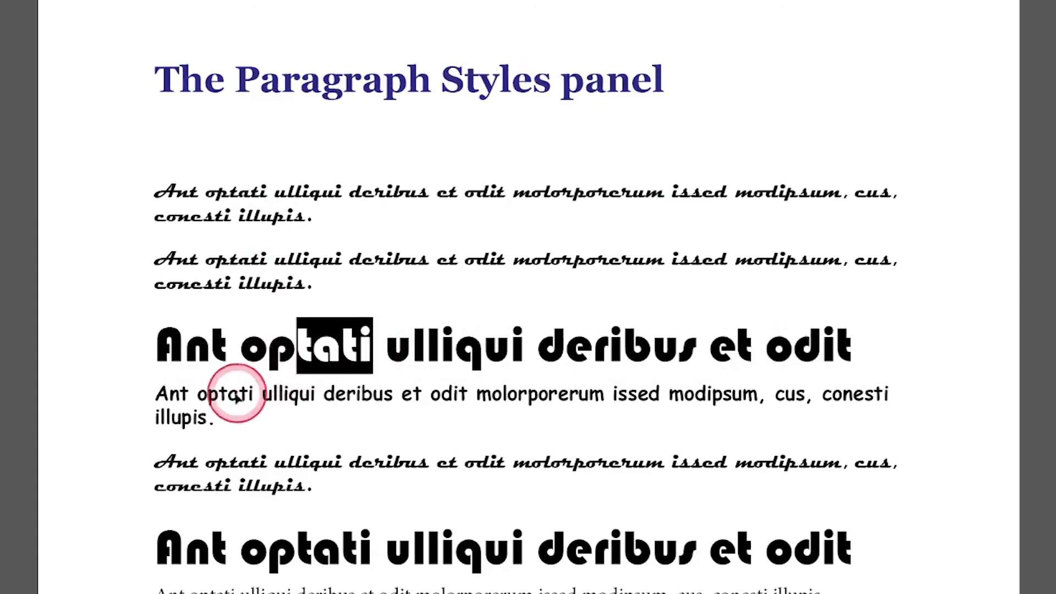
key(ctrl+a)
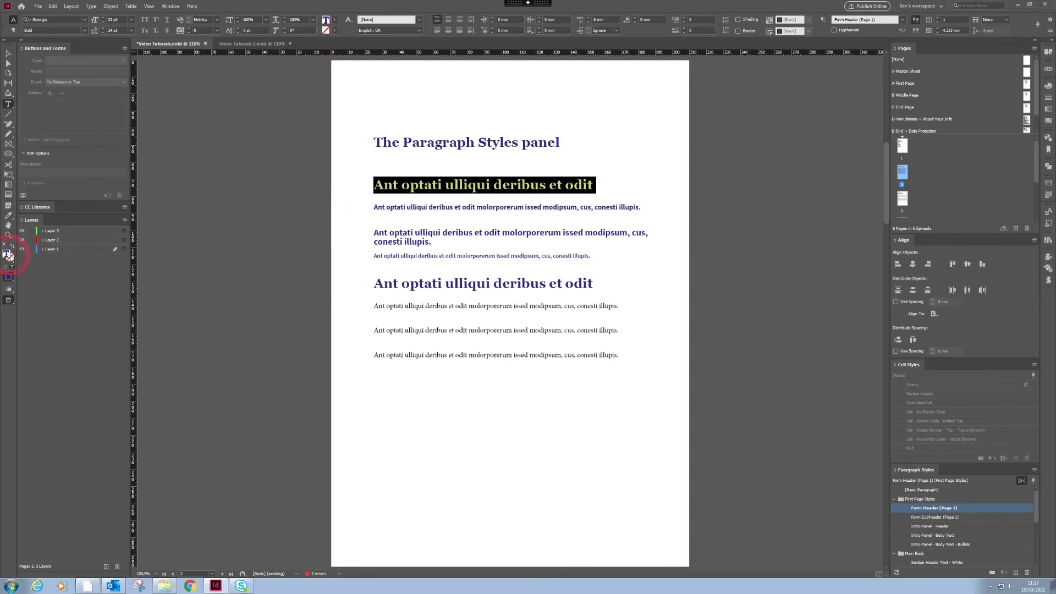
Recolour the first heading below the page title bright green (30ff00) with the Colour Picker.
double_click(8, 254)
click(453, 450)
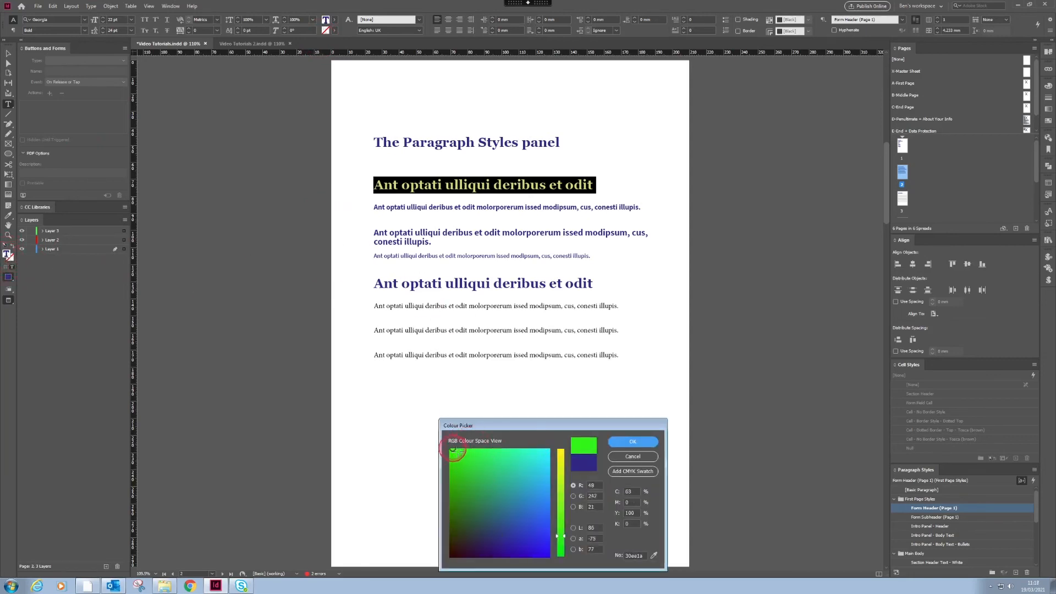
drag(453, 450, 448, 449)
click(619, 440)
click(618, 446)
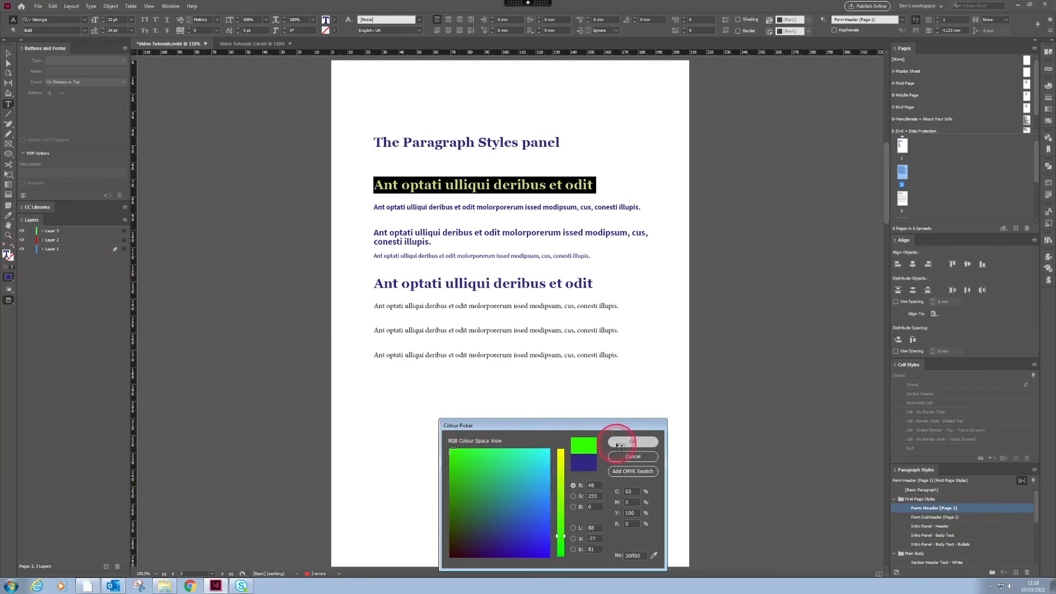
click(492, 185)
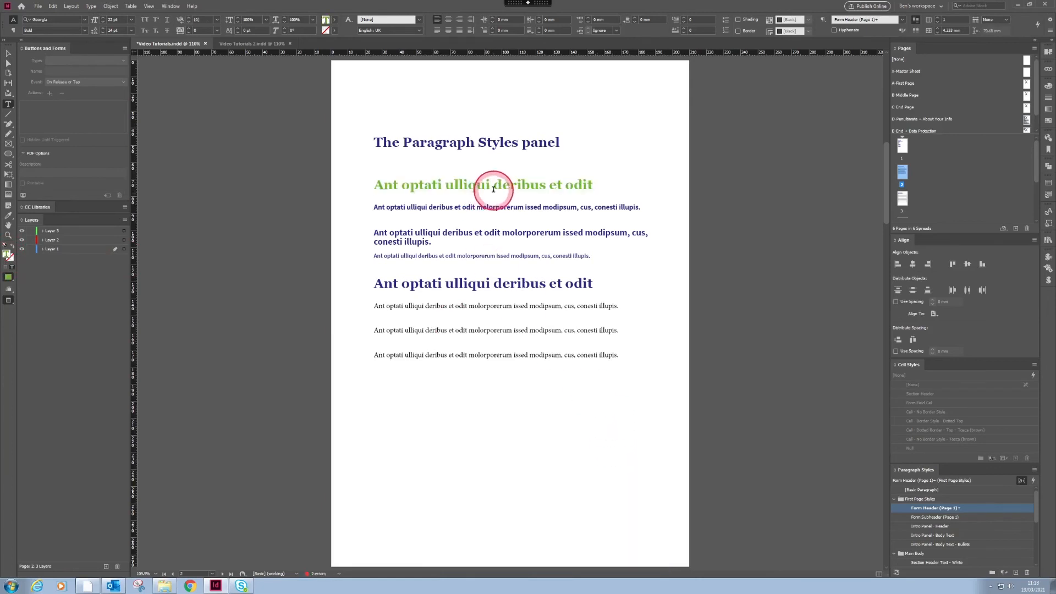
Select the whole green heading and redefine the Form Header (Page 1) style from its formatting.
drag(592, 183, 529, 192)
triple_click(531, 188)
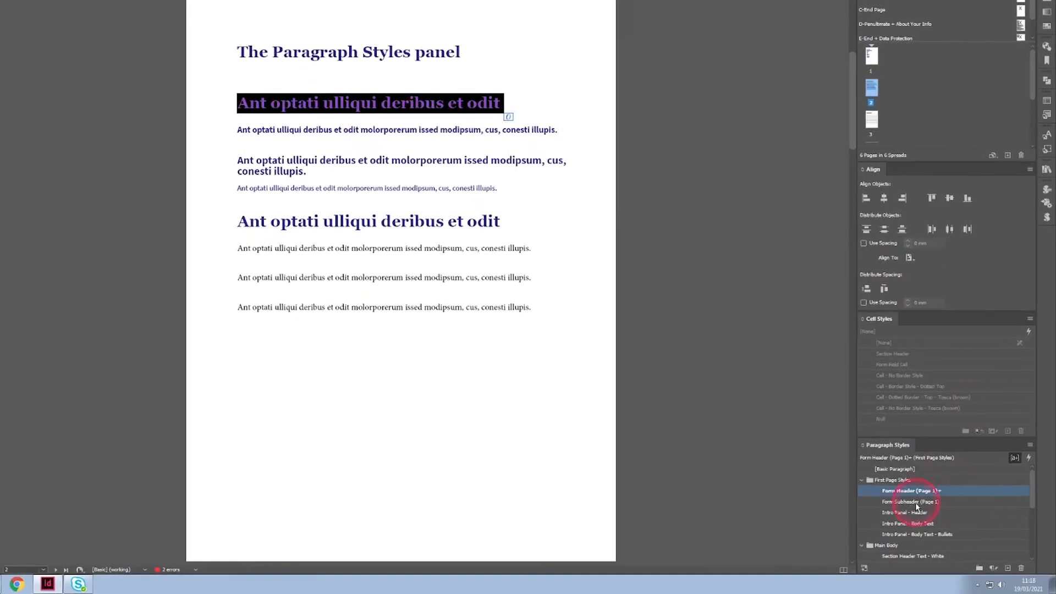
right_click(929, 477)
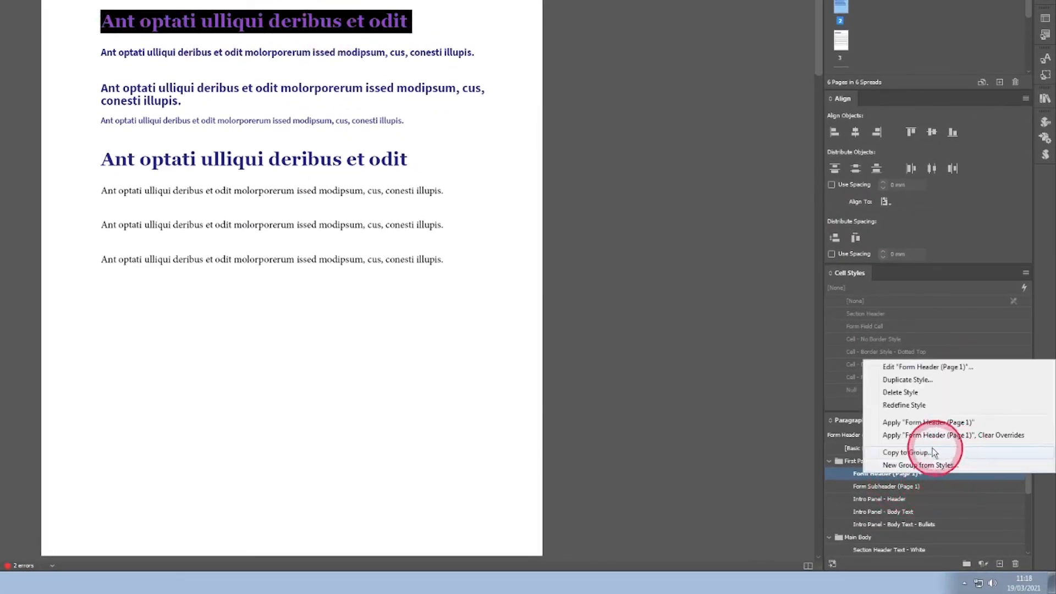
click(935, 407)
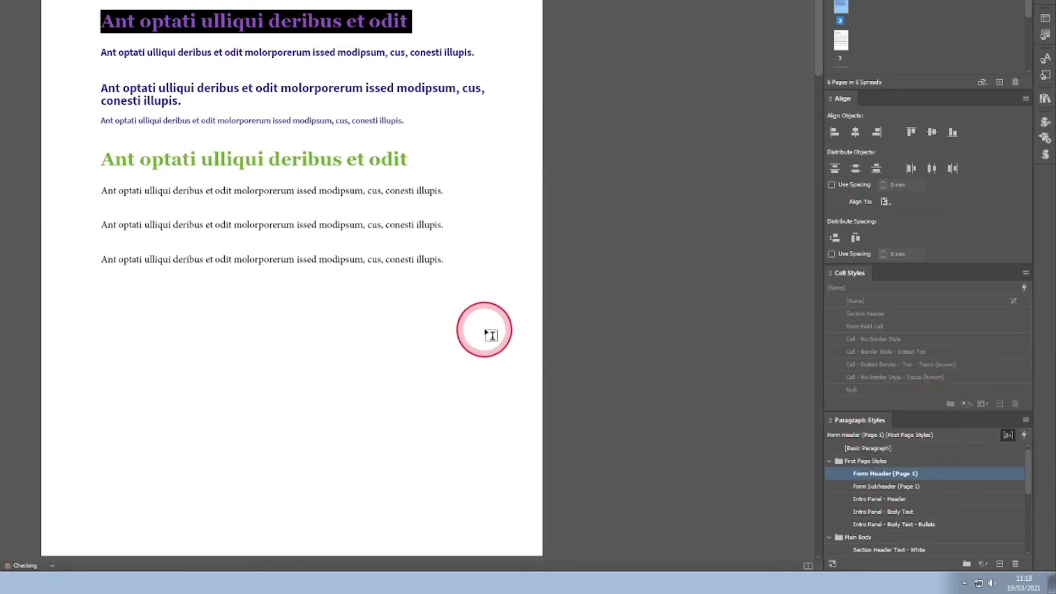
Reapply Form Header (Page 1) to the recoloured heading with its overrides cleared, and reselect the heading.
click(273, 175)
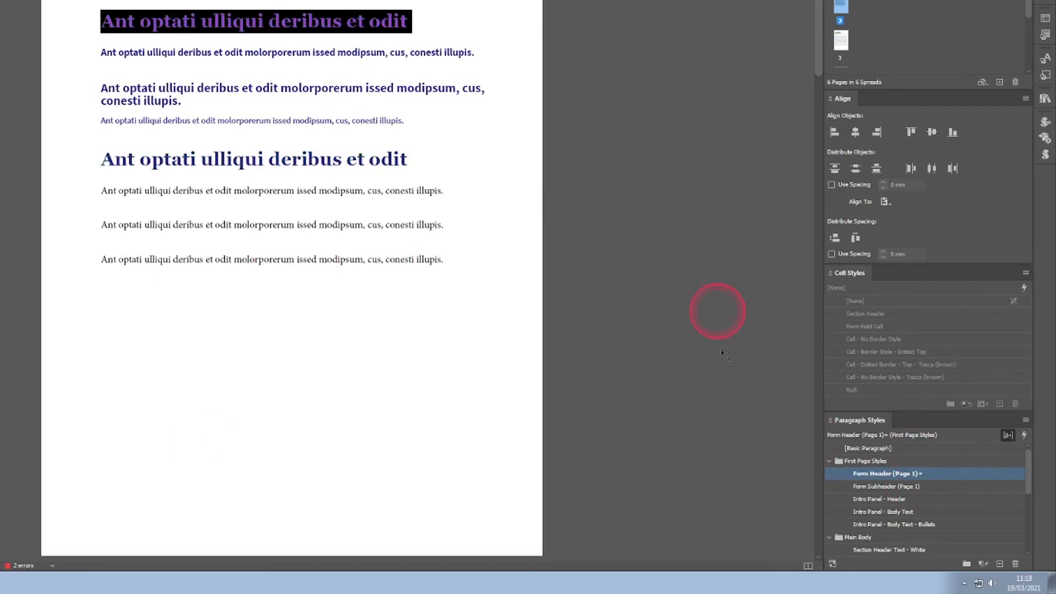
alt+click(891, 474)
triple_click(350, 22)
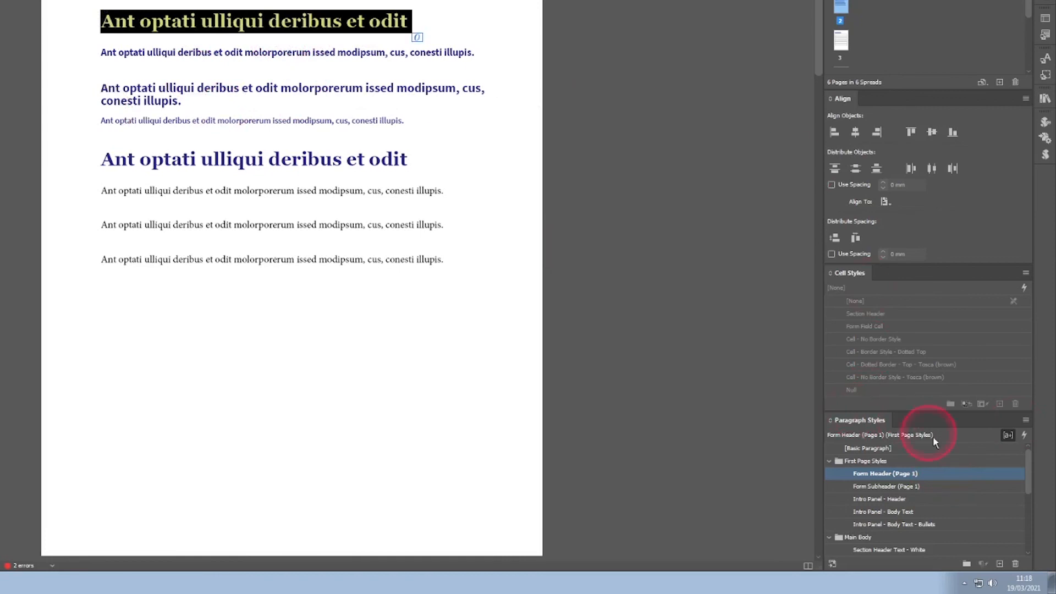
Open the options of the Form Header (Page 1) style and review its Hyphenation and General settings and the other available categories.
double_click(909, 476)
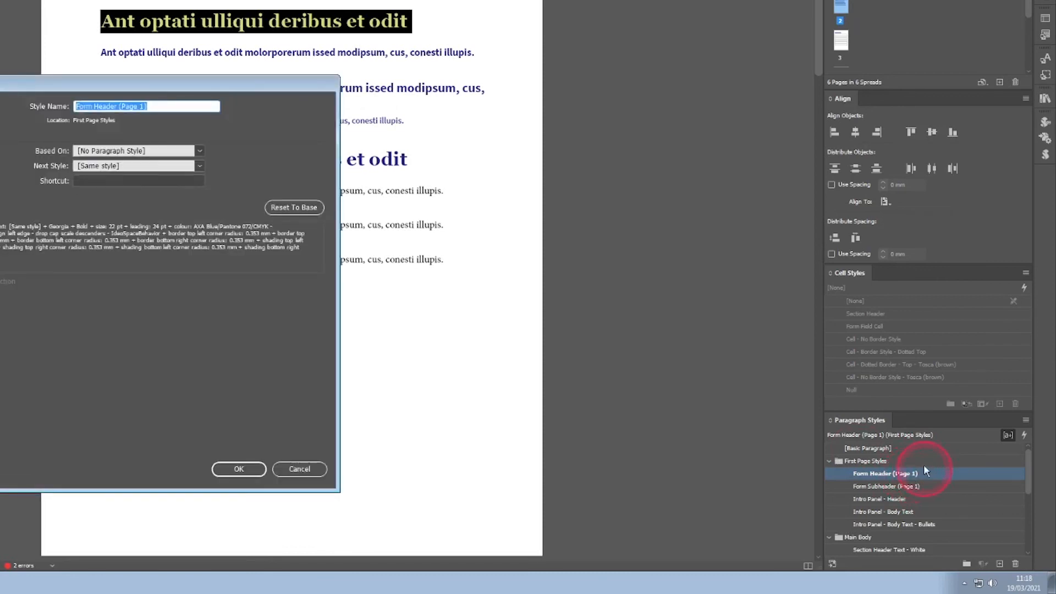
click(90, 68)
drag(92, 86, 307, 110)
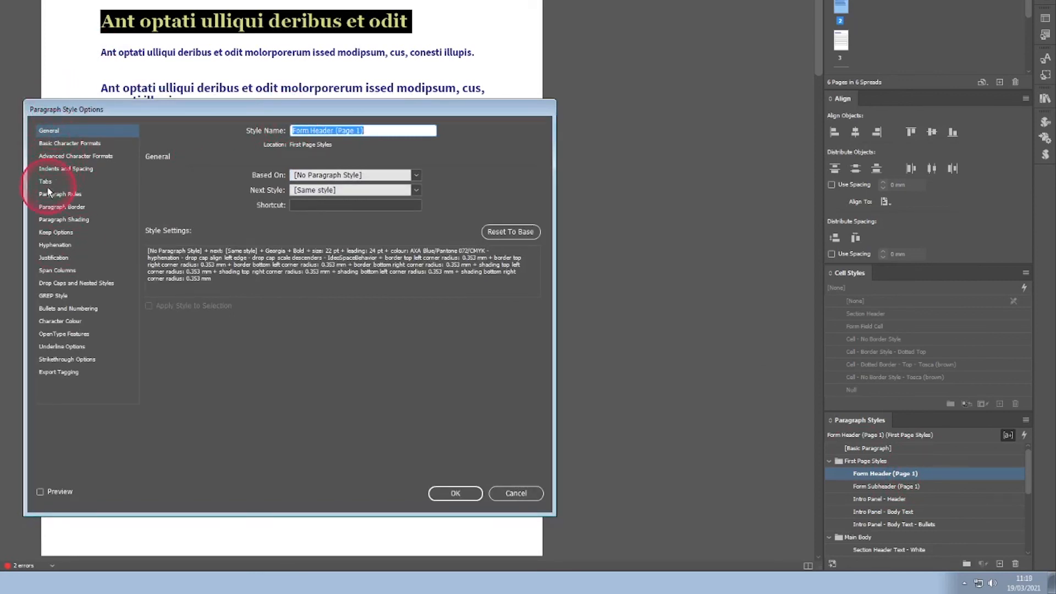
click(55, 245)
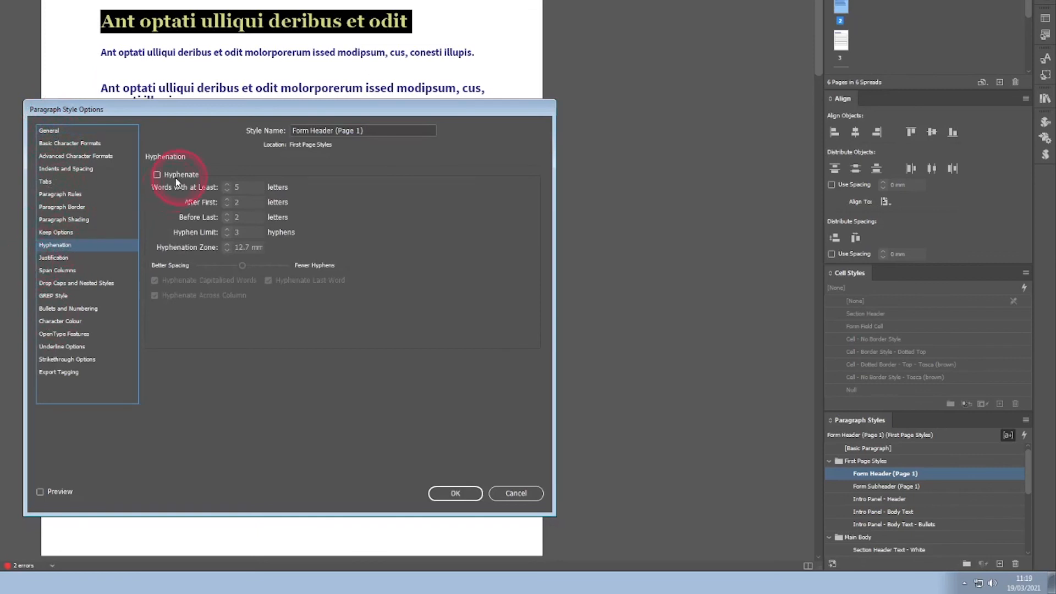
click(52, 132)
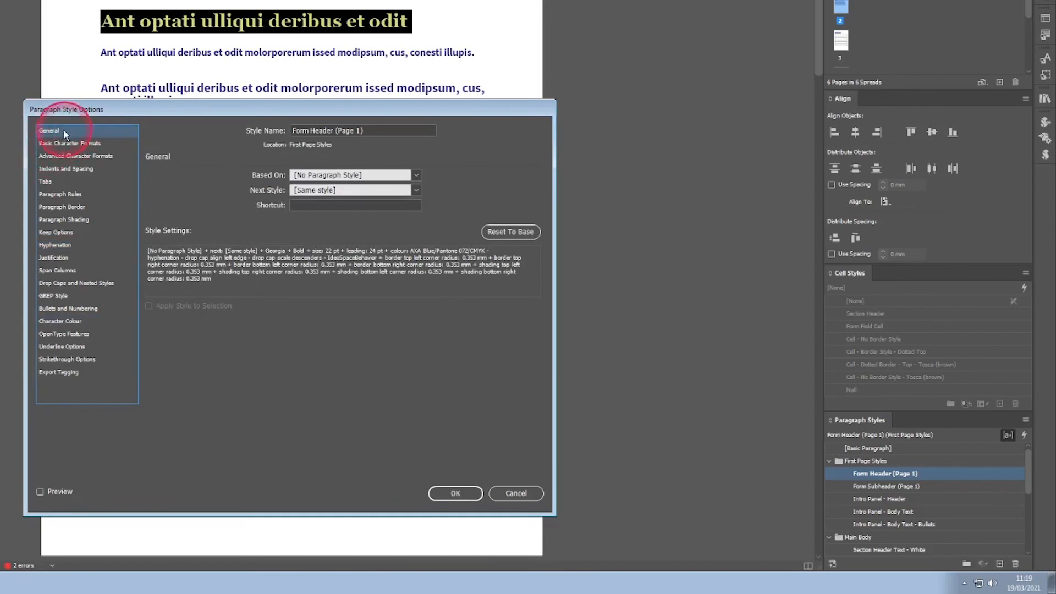
click(72, 145)
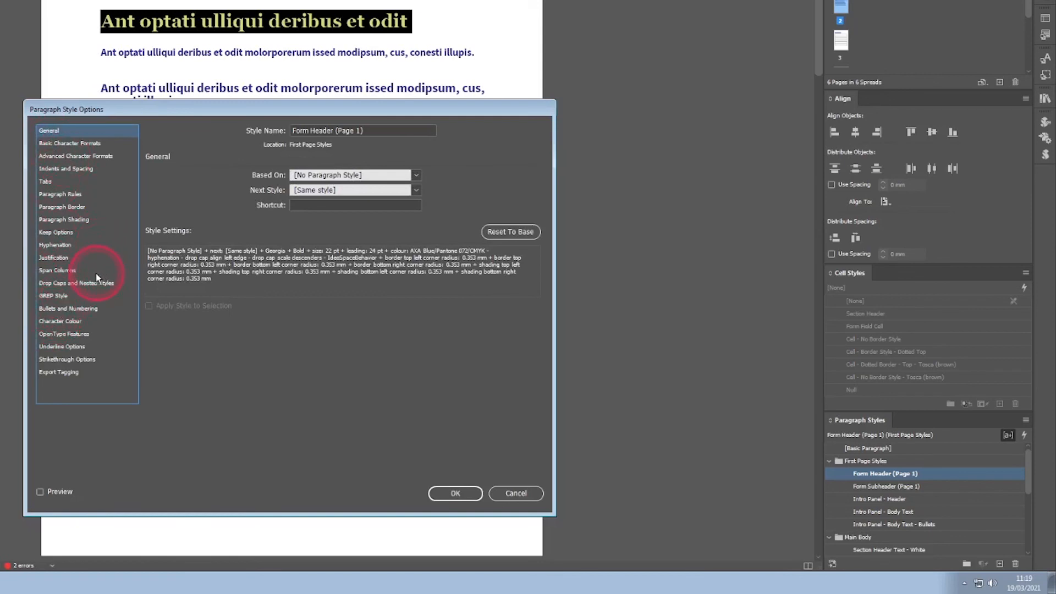
click(448, 492)
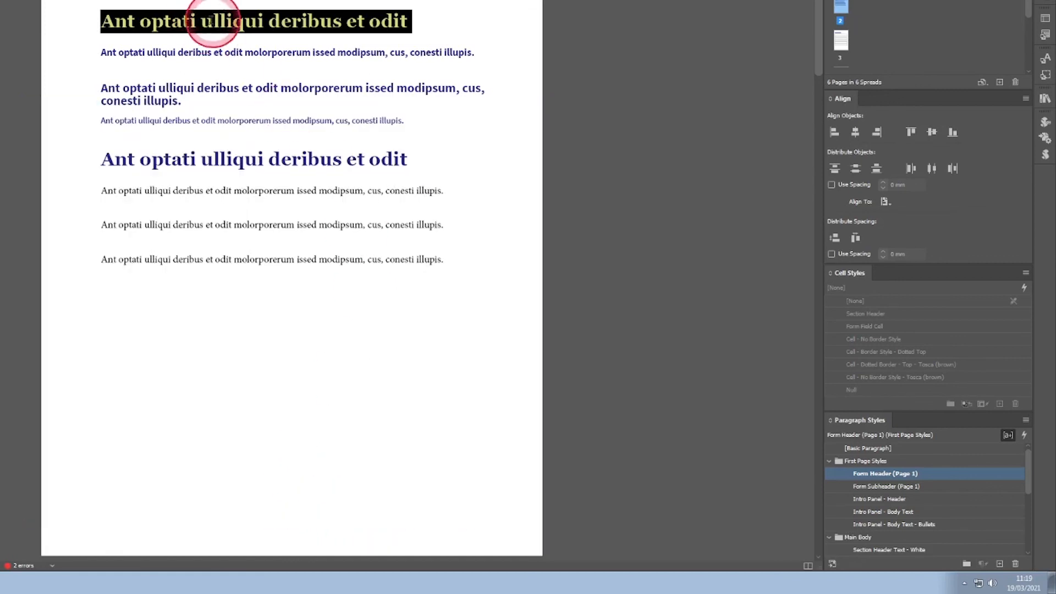
click(28, 207)
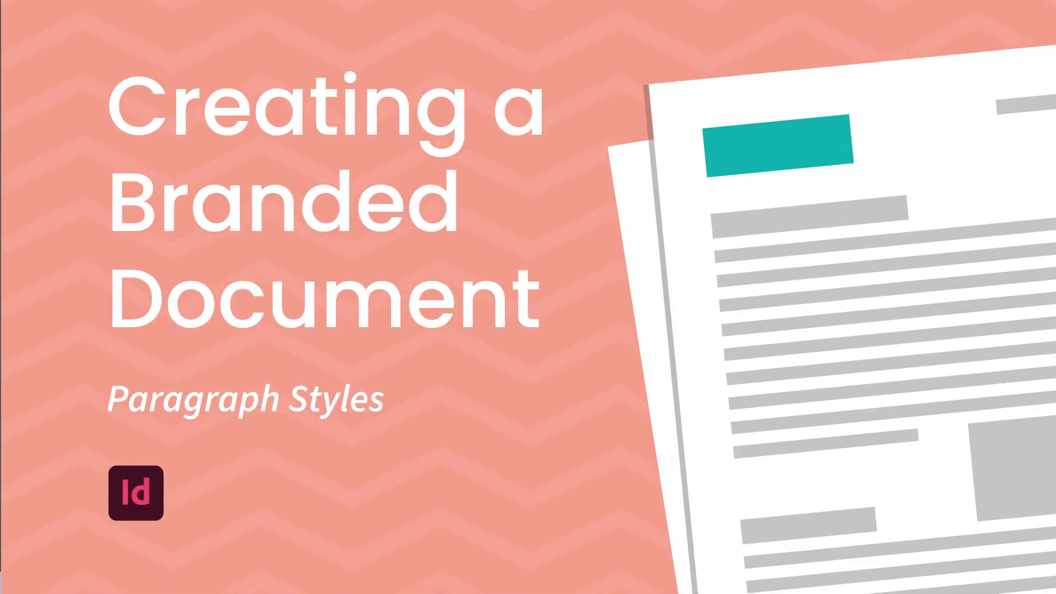